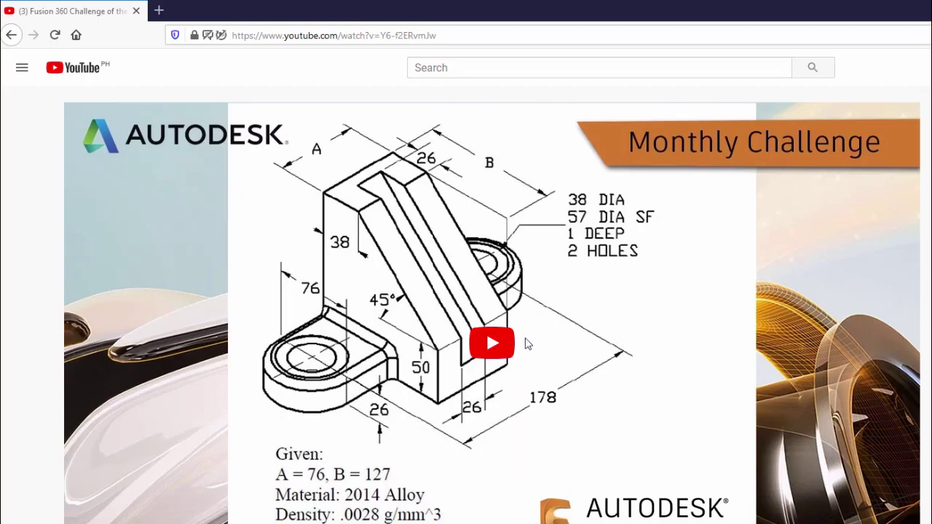
- Create Part1 from the en-US > Metric > Standard (mm).ipt template
scroll(528, 342, "down", 4)
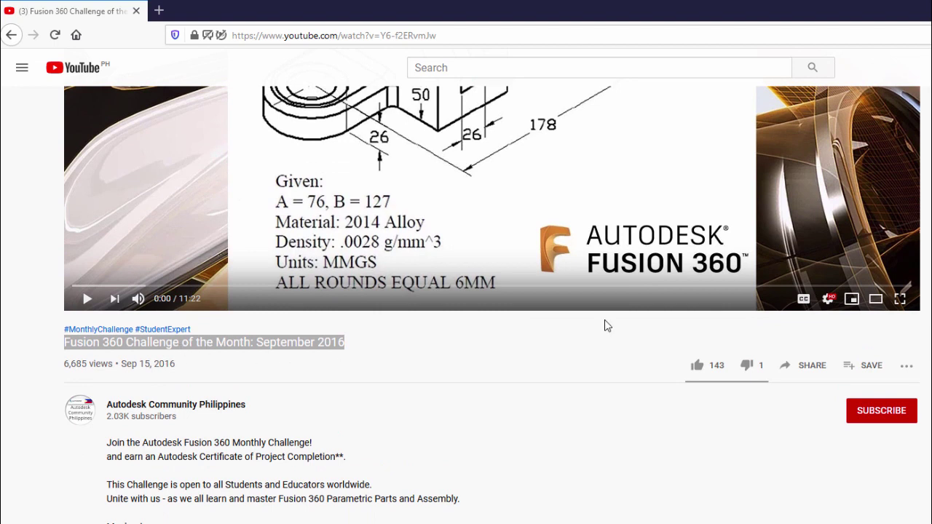
scroll(605, 319, "up", 2)
scroll(603, 327, "up", 2)
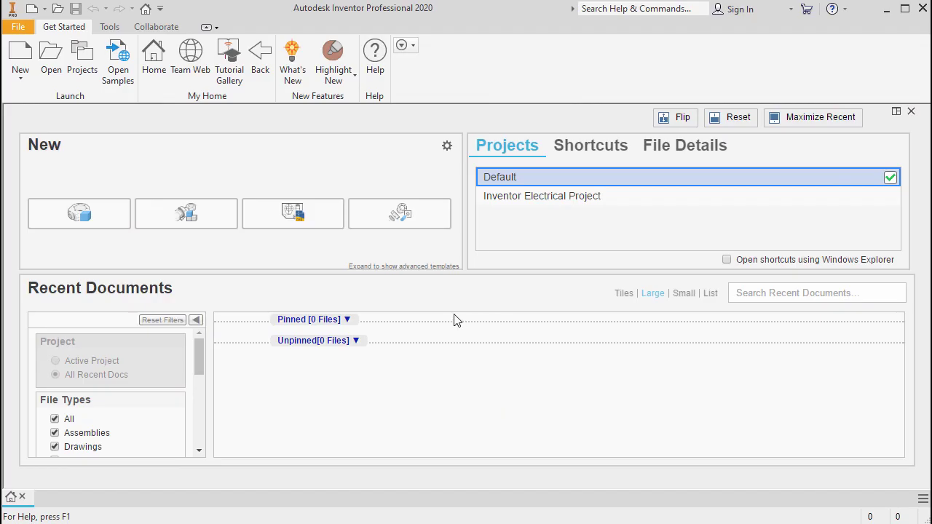
left_click(21, 77)
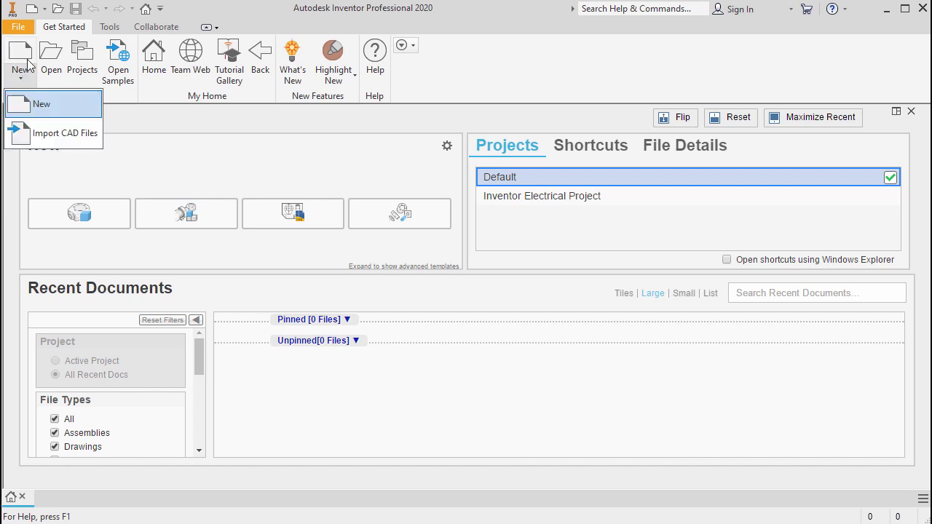
left_click(26, 108)
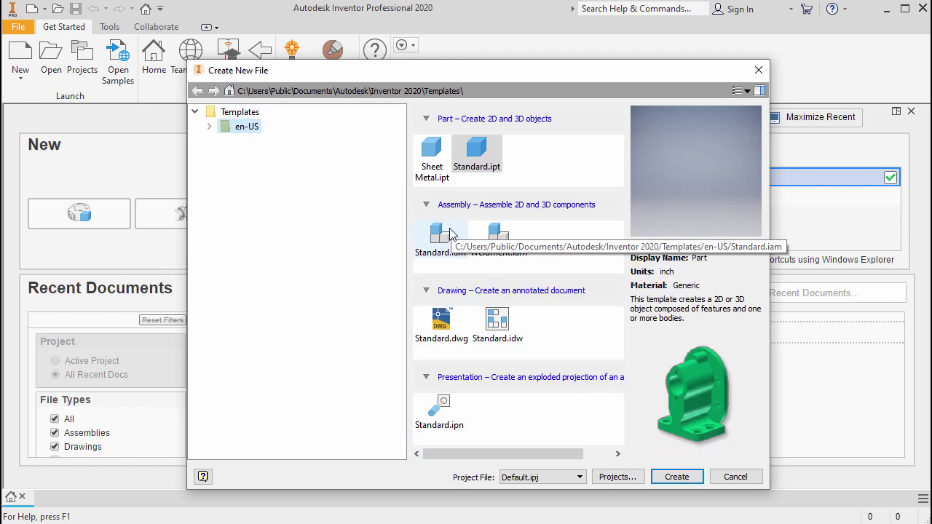
left_click(210, 127)
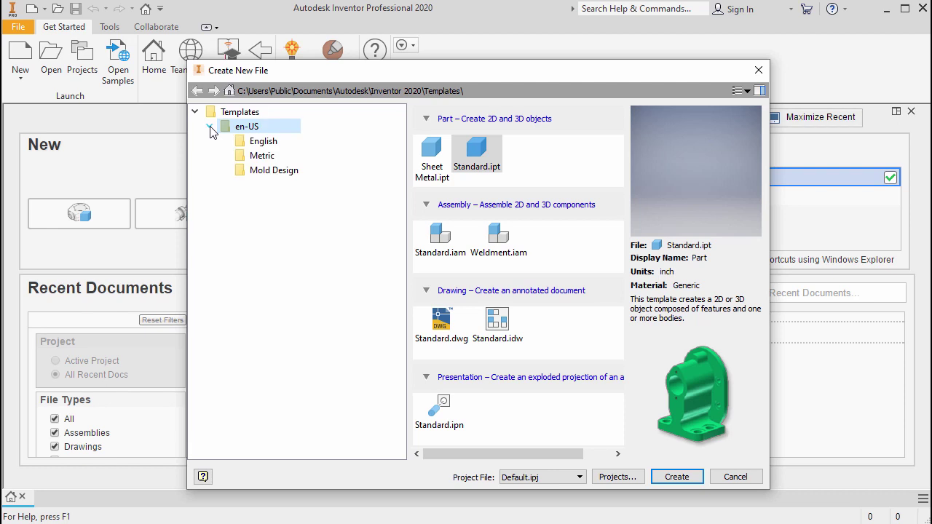
left_click(246, 160)
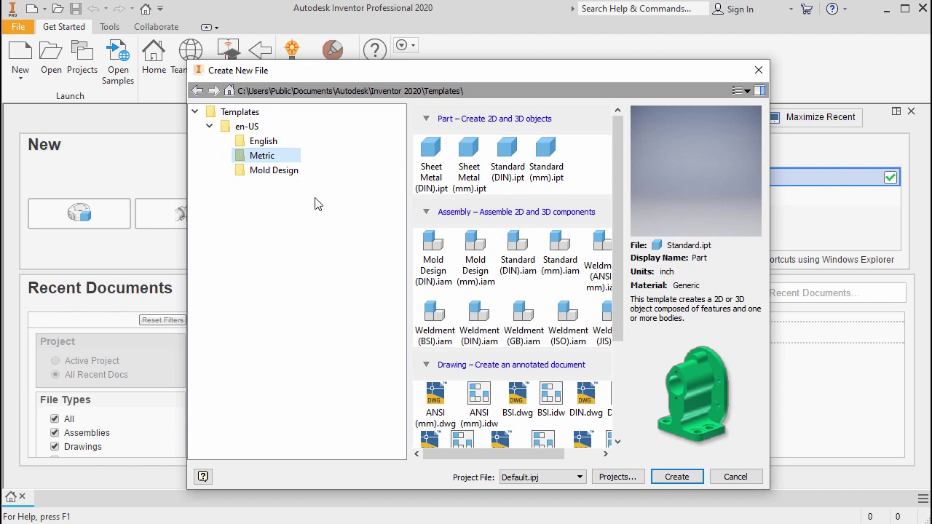
double_click(546, 149)
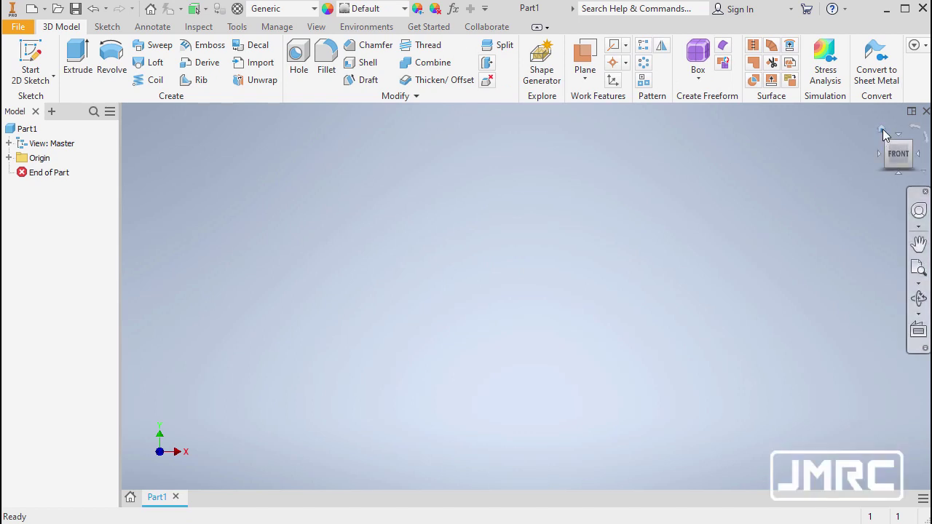
- Return to the home isometric view, review the reference drawing, then hide it
left_click(880, 132)
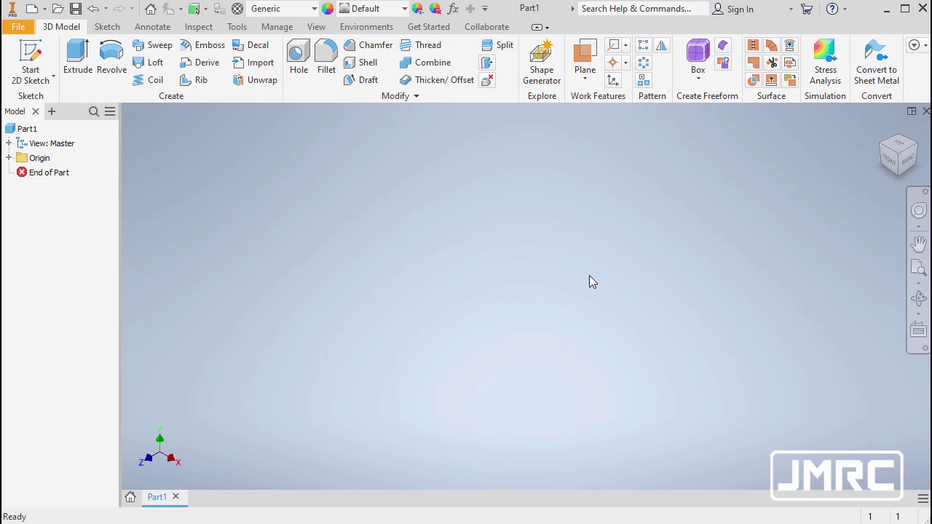
mouse_move(0, 197)
left_mouse_down()
mouse_move(123, 198)
mouse_move(645, 47)
left_mouse_up()
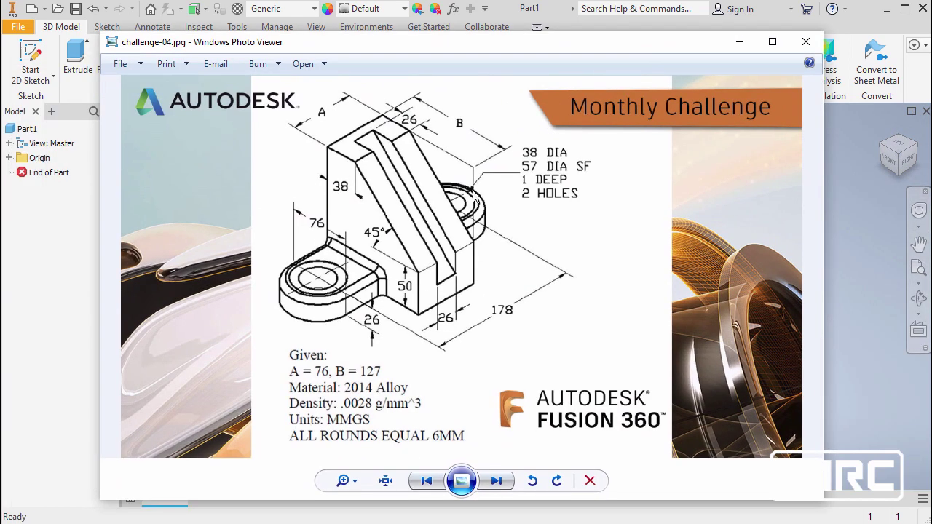
left_click(740, 42)
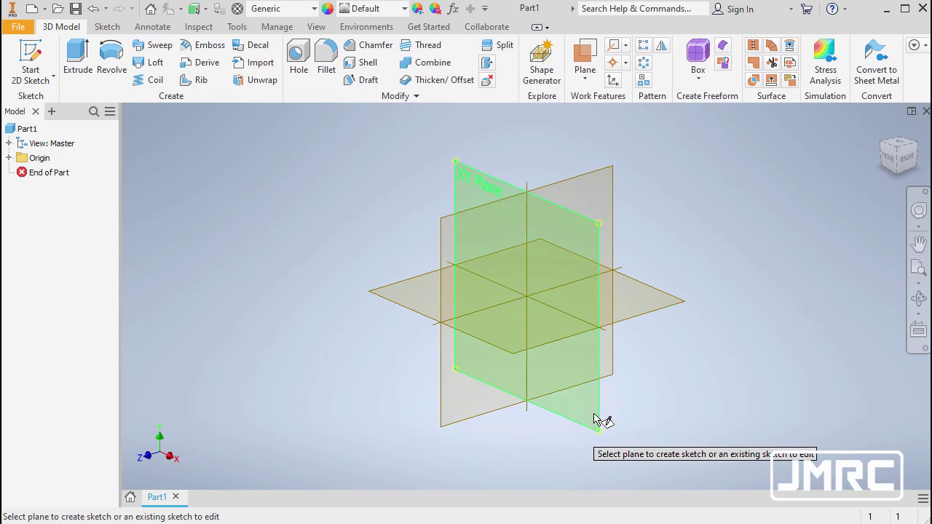
- Start a sketch on the XY plane and turn the view 90° so X points right
left_click(645, 304)
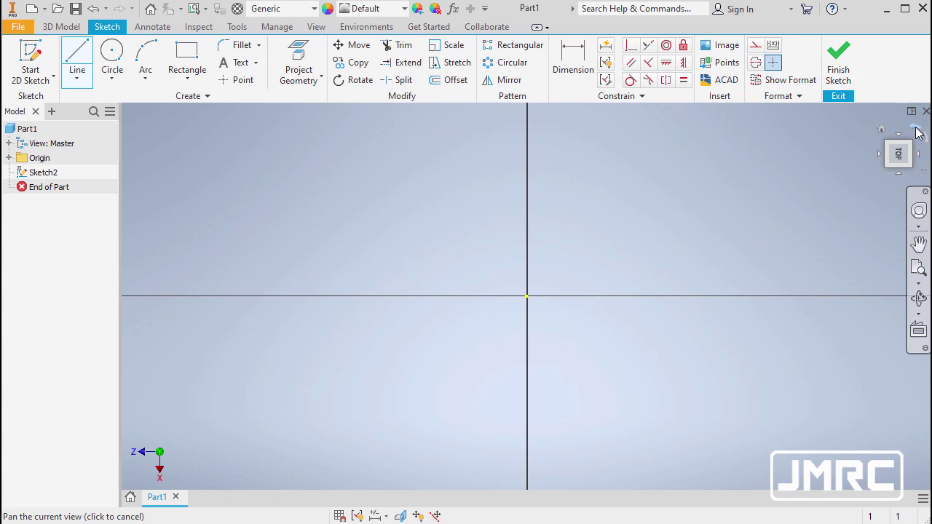
left_click(918, 132)
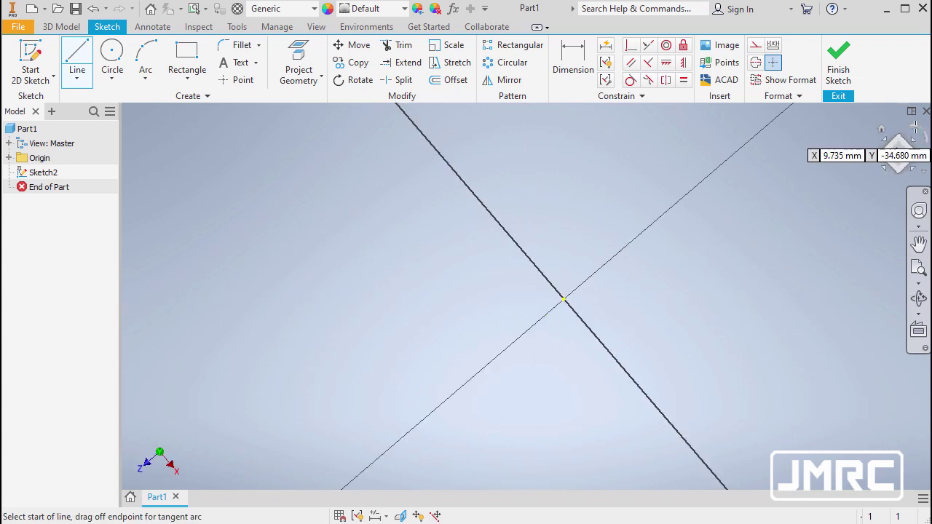
mouse_move(686, 167)
middle_mouse_down()
mouse_move(631, 223)
mouse_move(564, 255)
mouse_move(558, 243)
middle_mouse_up()
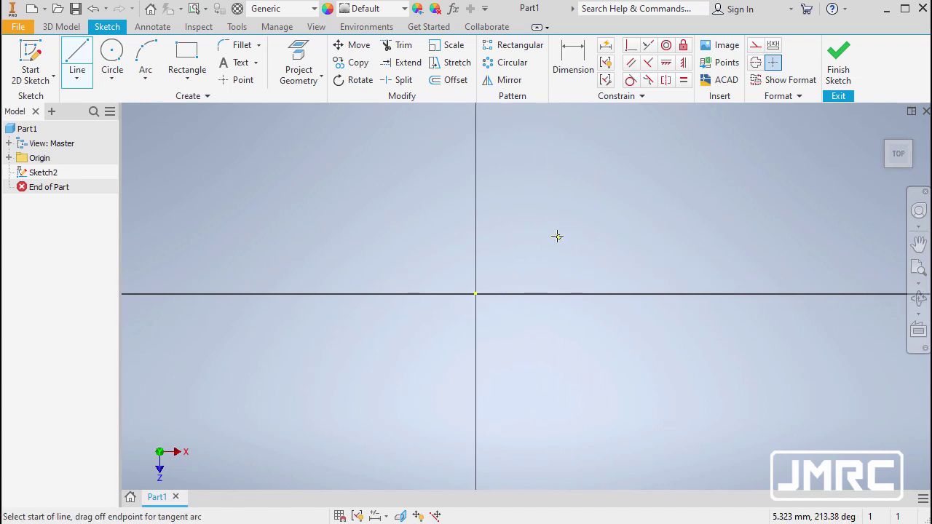
- Draw a 178 mm vertical line beside the origin and nudge it into place
left_click(513, 184)
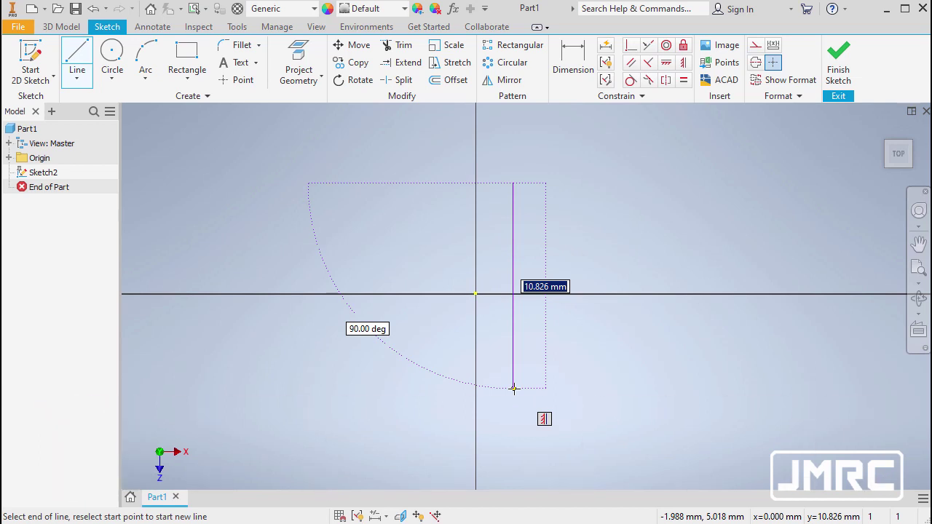
type("178")
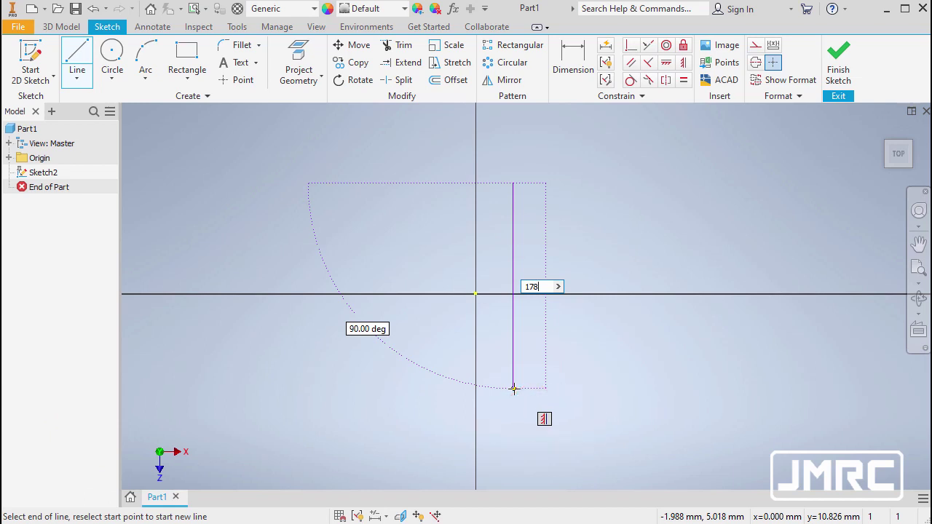
key("Return")
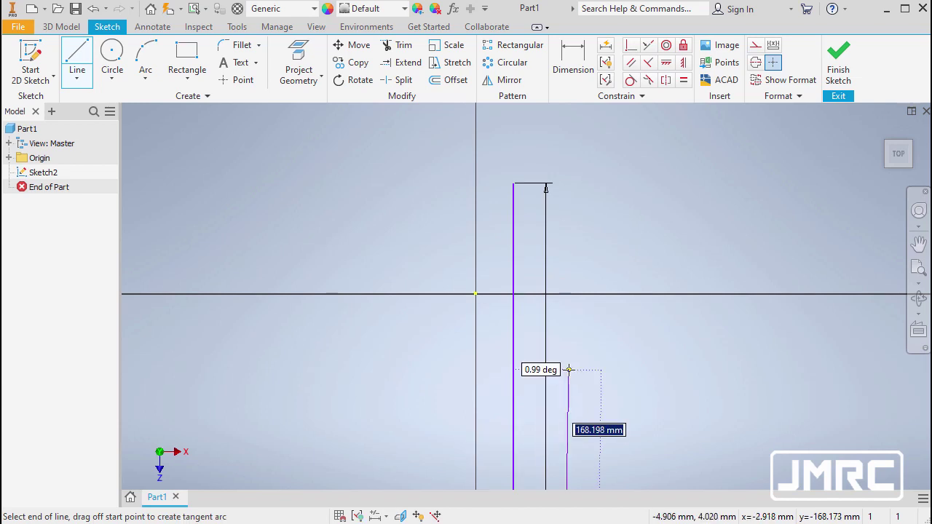
key("Escape")
scroll(560, 350, "down", 5)
key("F2")
mouse_move(581, 365)
left_mouse_down()
mouse_move(563, 266)
mouse_move(564, 292)
left_mouse_up()
scroll(581, 308, "down", 3)
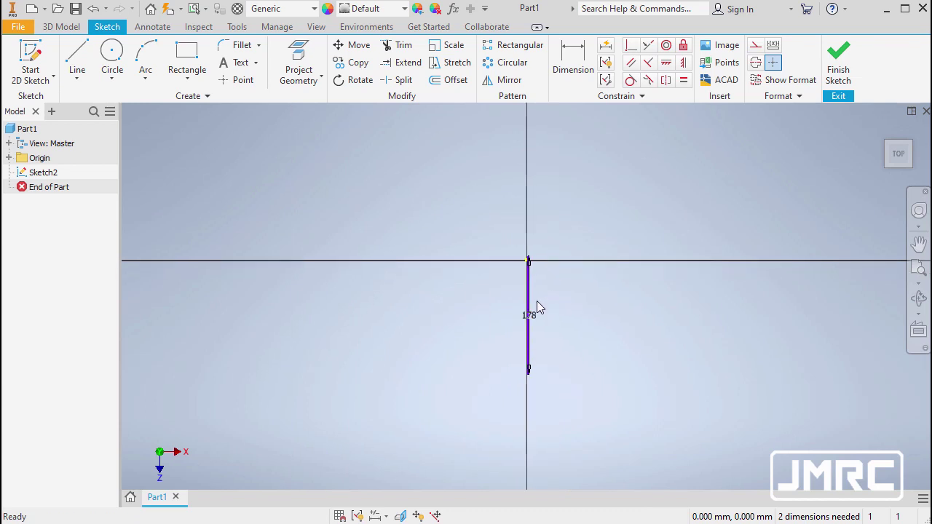
mouse_move(532, 310)
left_mouse_down()
mouse_move(532, 328)
mouse_move(558, 327)
mouse_move(522, 316)
mouse_move(551, 306)
mouse_move(546, 295)
left_mouse_up()
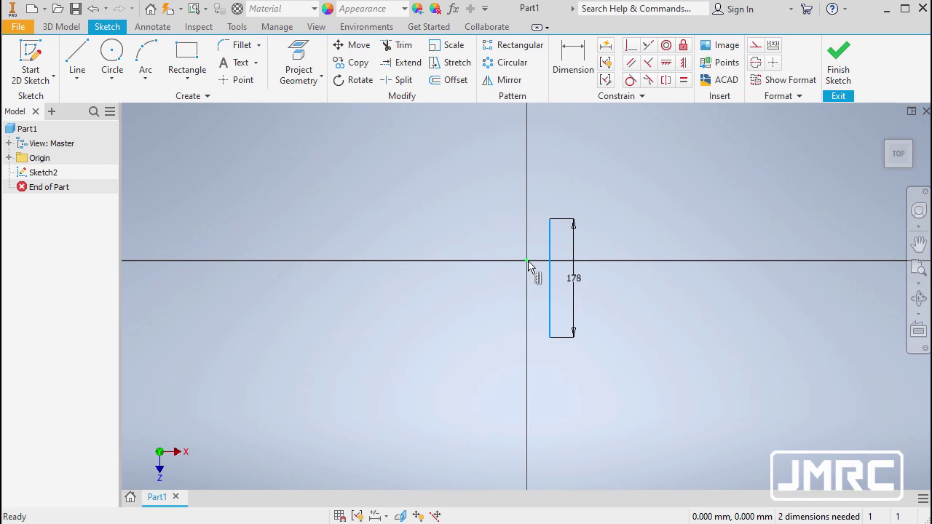
- Constrain the rectangle's left edge onto the sketch origin and verify it stays fixed
left_click(630, 47)
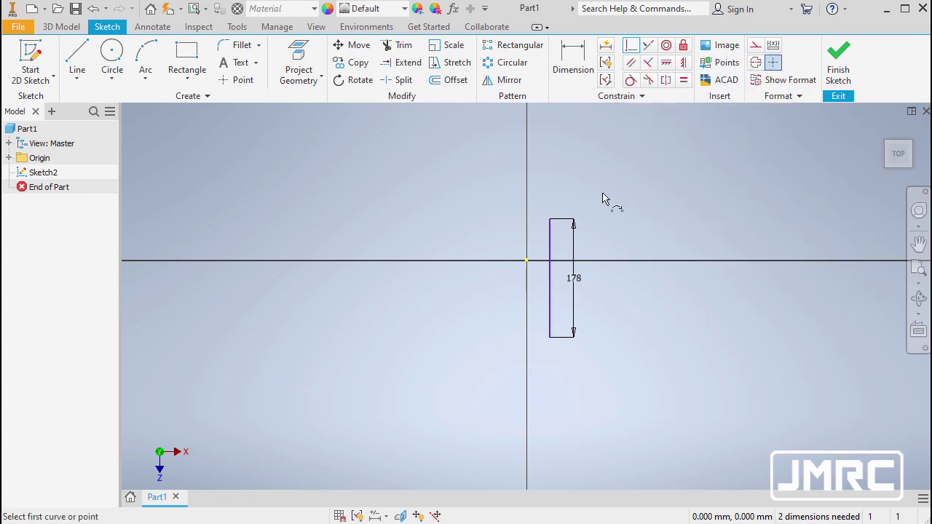
left_click(549, 274)
left_click(551, 284)
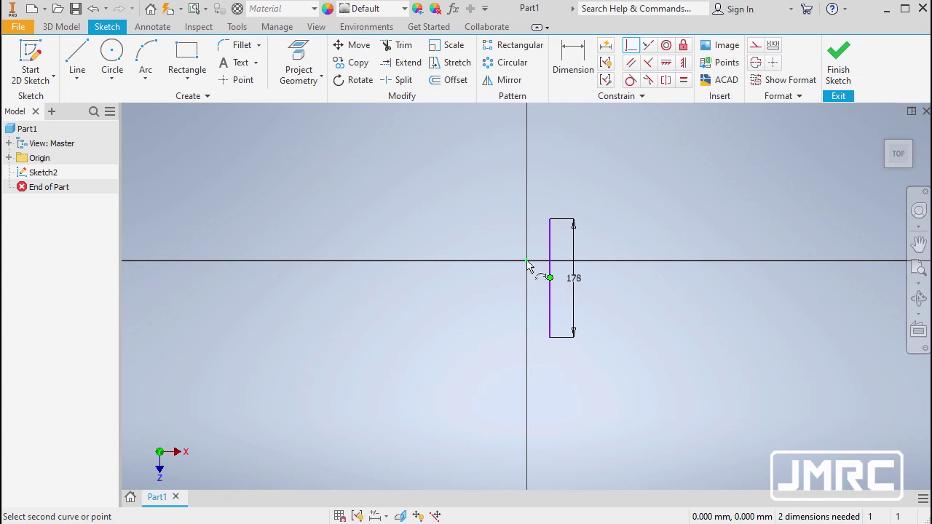
left_click(526, 260)
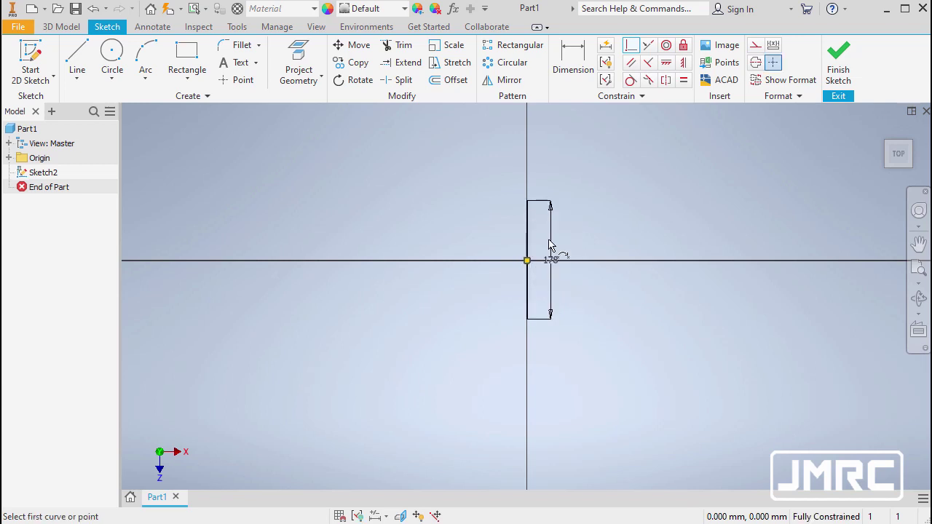
scroll(551, 246, "up", 2)
scroll(548, 243, "down", 5)
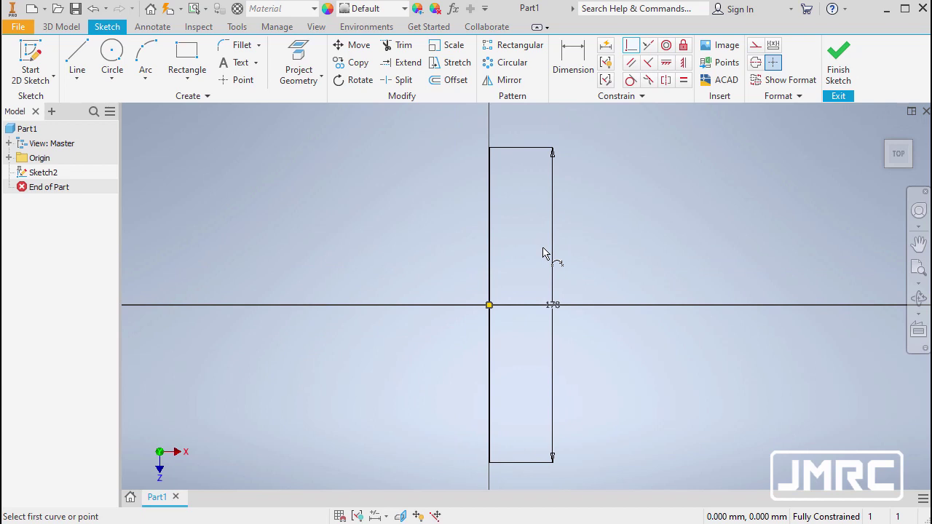
key("Escape")
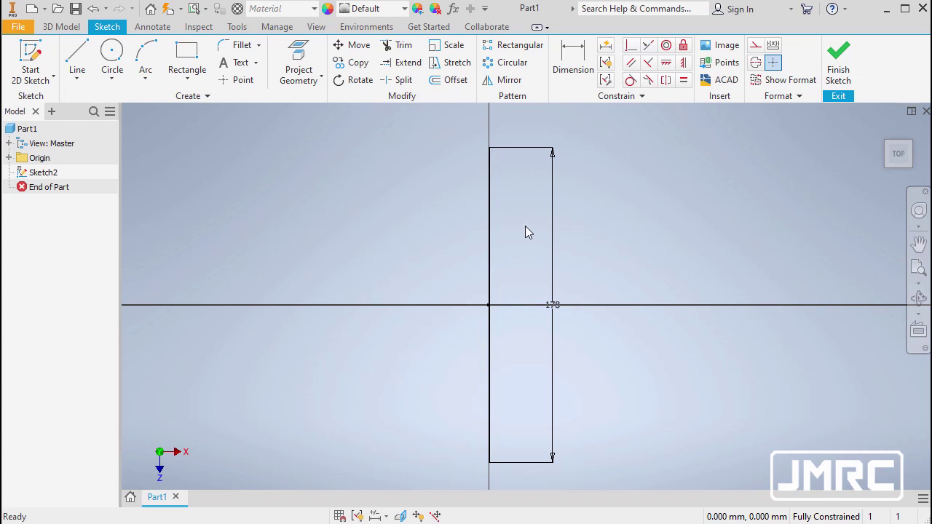
left_click_drag(489, 254, 523, 240)
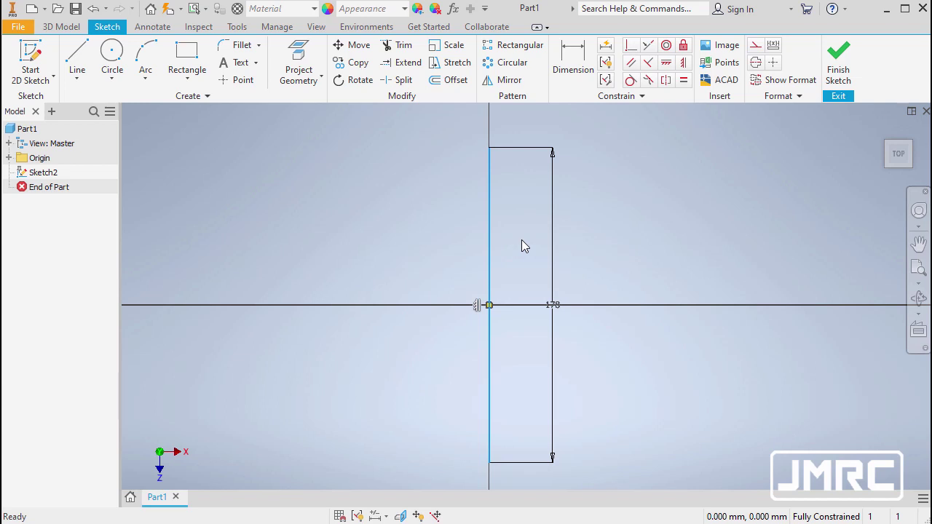
left_click(523, 248)
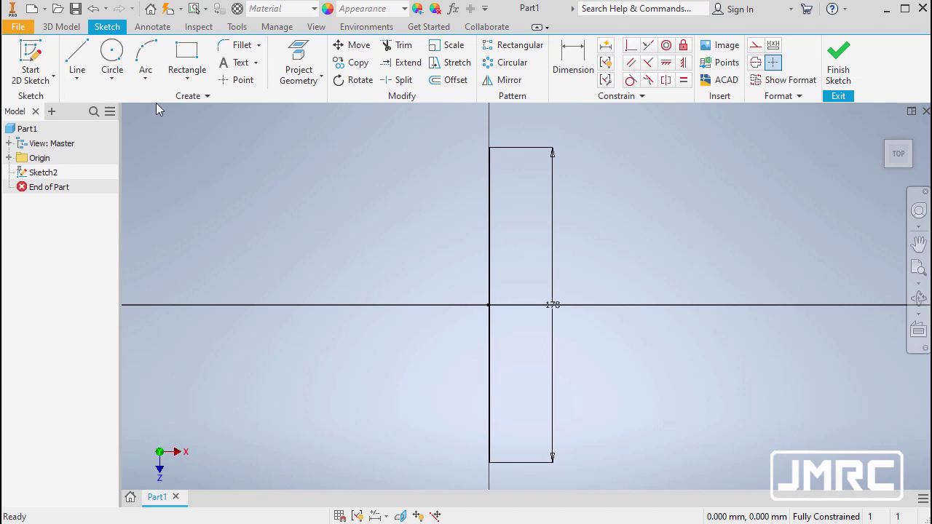
left_click(146, 78)
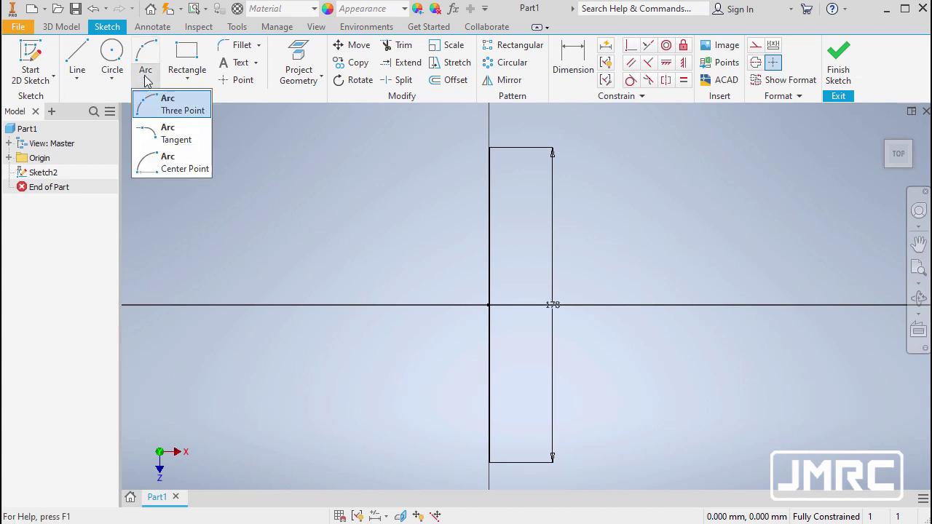
- Draw a three-point arc over the rectangle's top edge
left_click(169, 110)
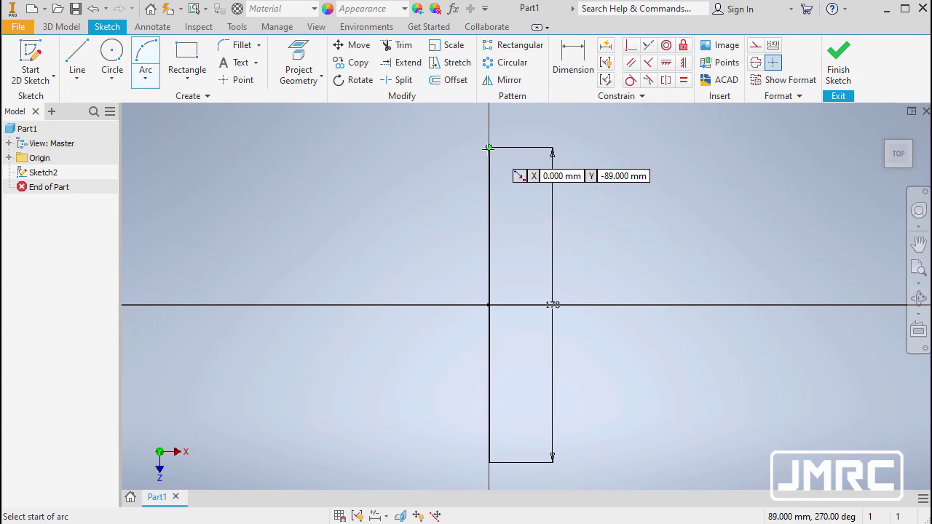
left_click(489, 148)
left_click(610, 148)
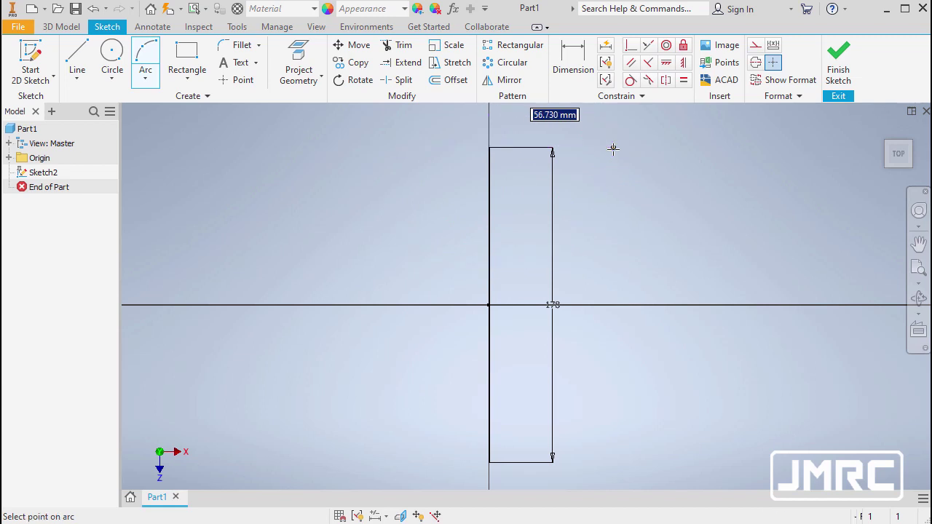
left_click(553, 108)
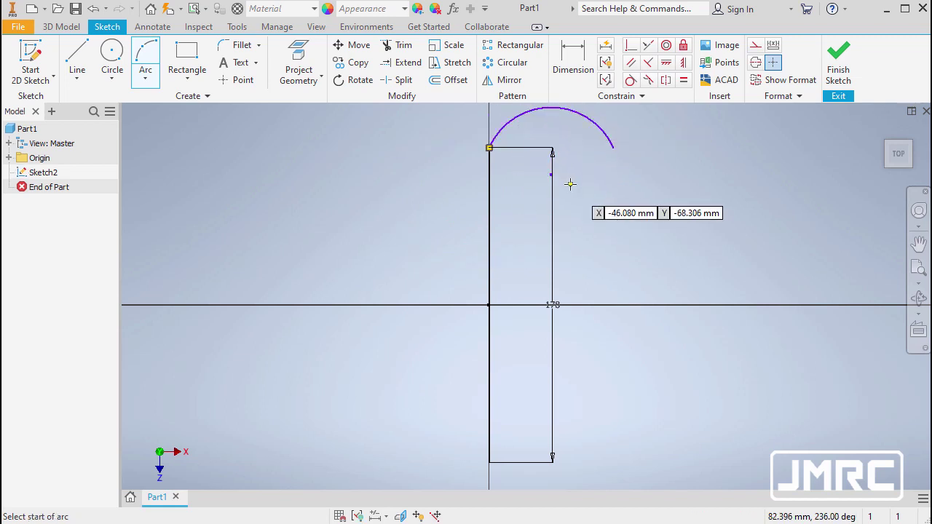
key("Escape")
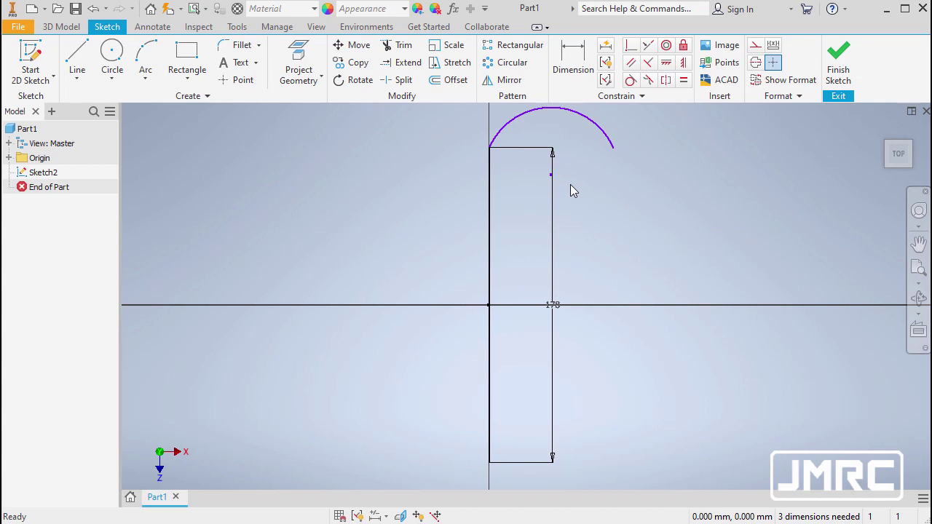
middle_click_drag(585, 161, 562, 222)
- Dimension the arc's radius as 76/2, giving 38 mm
key("d")
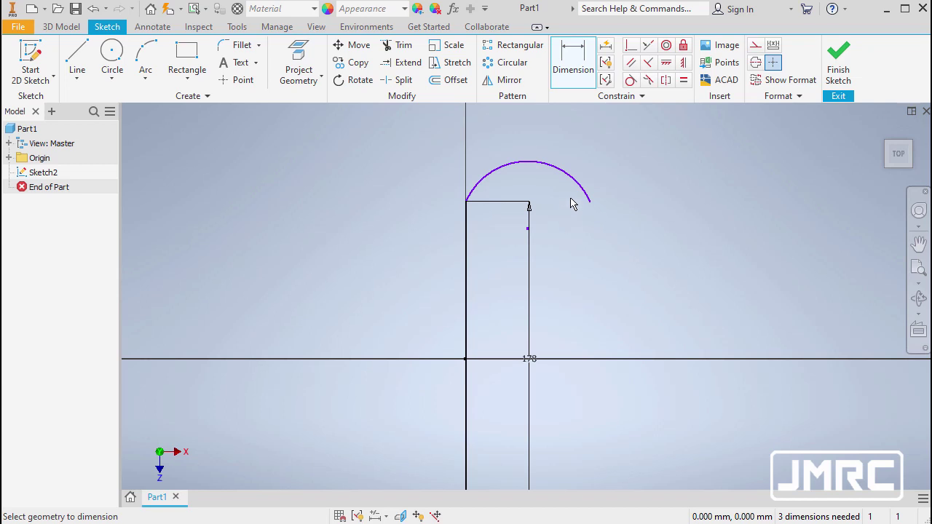
left_click(551, 170)
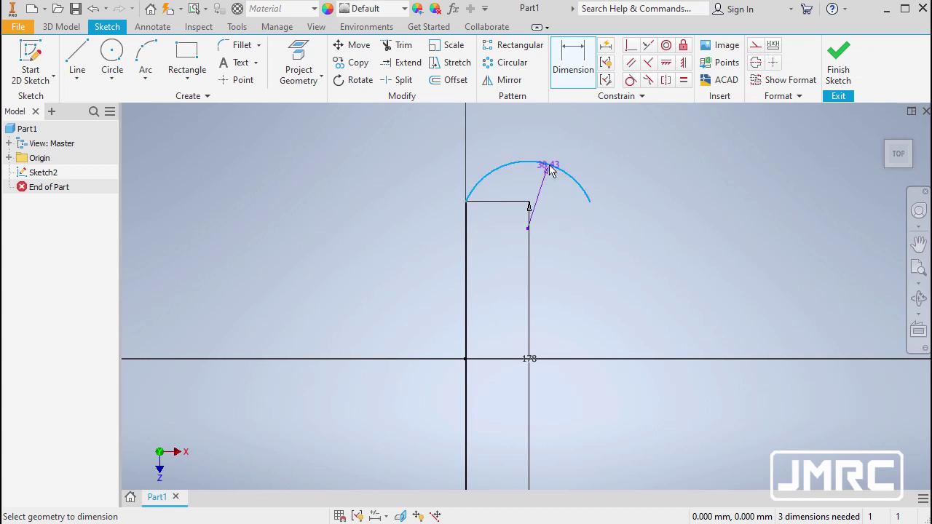
left_click(589, 138)
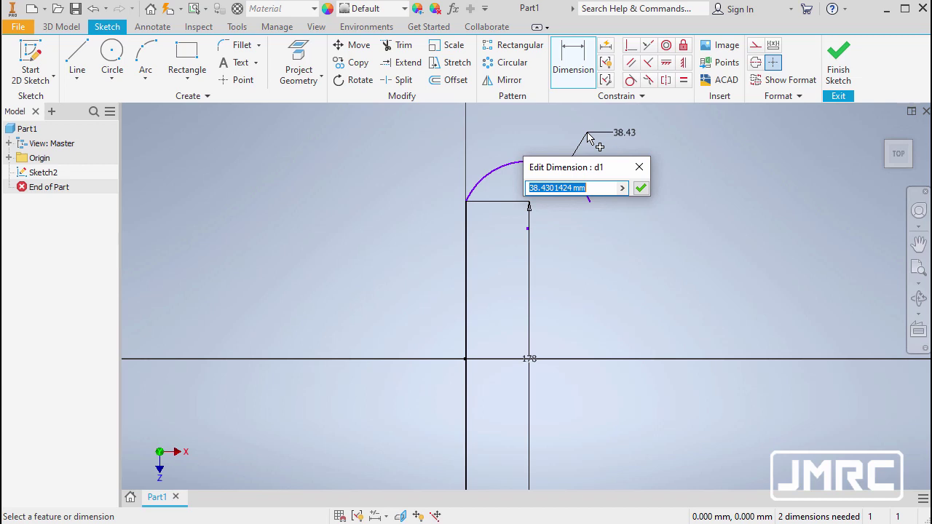
type("76/2")
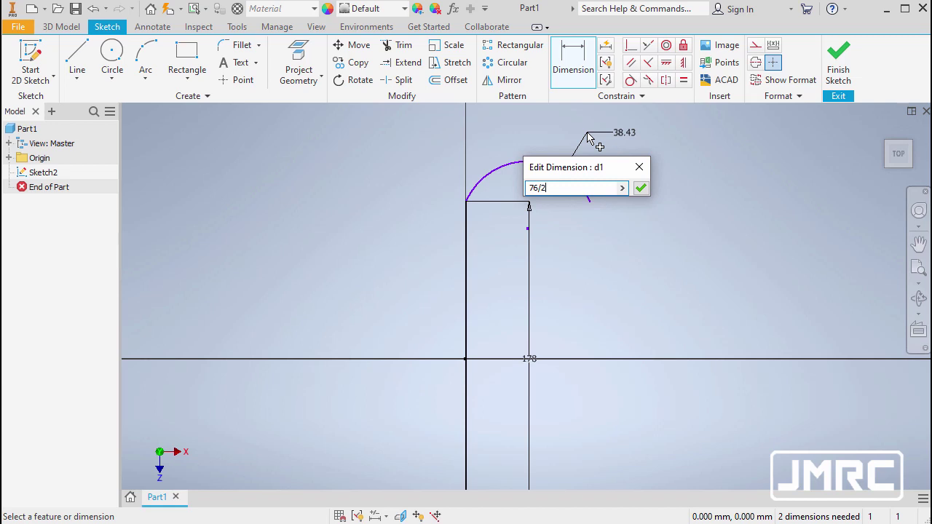
key("Return")
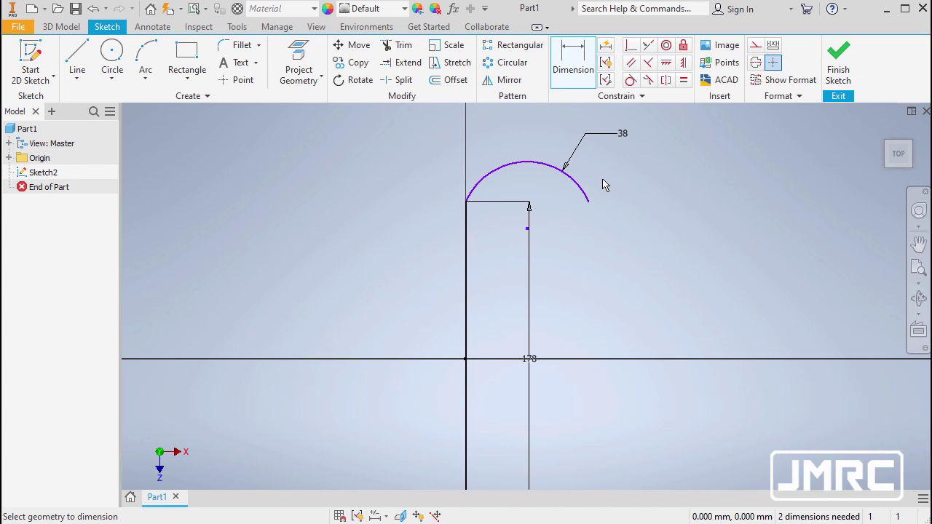
- Make the arc tangent to the rectangle's left edge
left_click(506, 172)
left_click(631, 82)
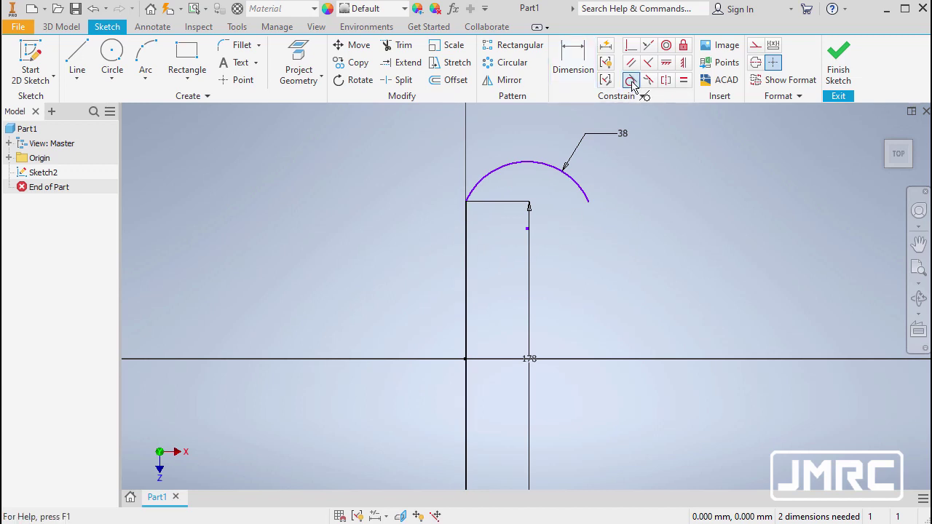
left_click(488, 178)
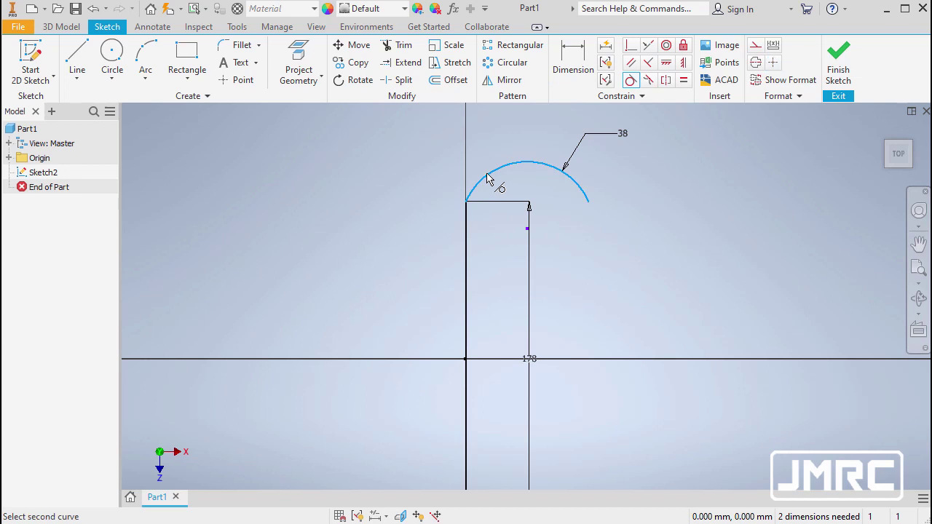
left_click(469, 263)
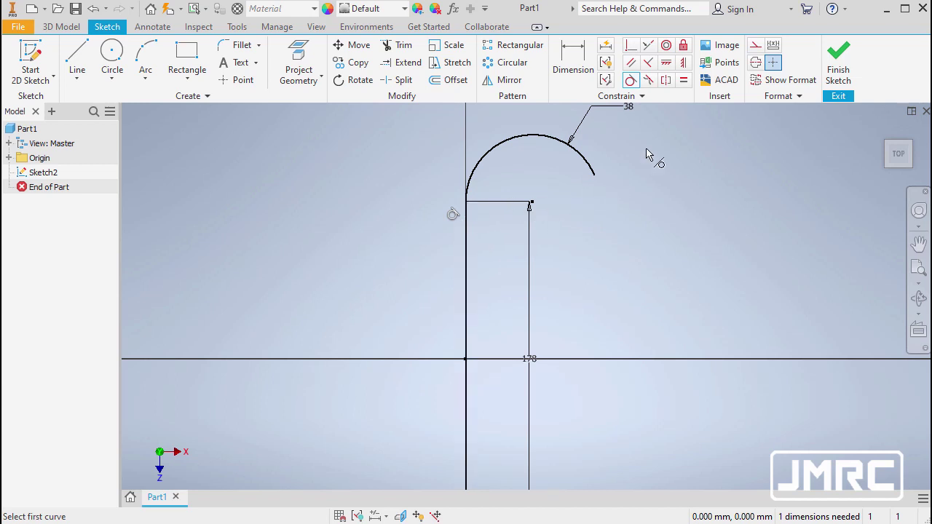
- Level the arc's end horizontally with the rectangle's top-left corner
left_click(667, 64)
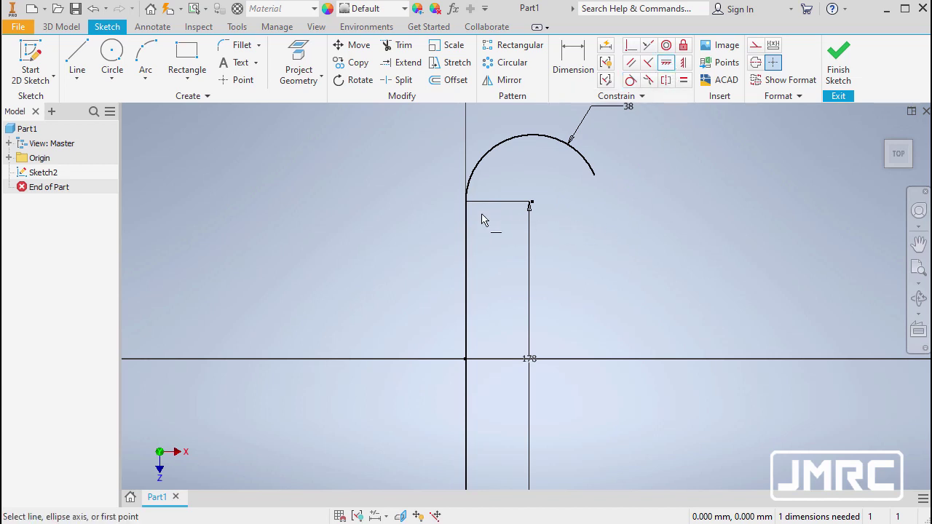
left_click(467, 202)
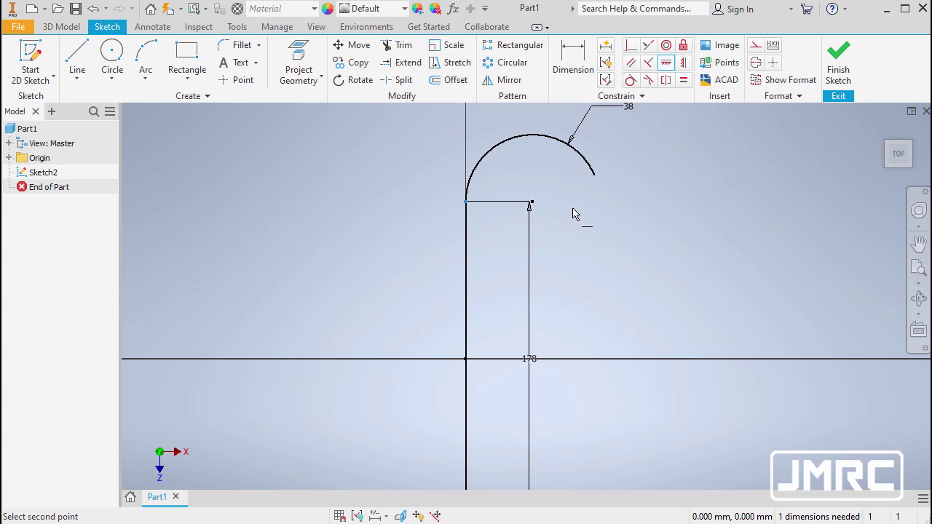
left_click(596, 178)
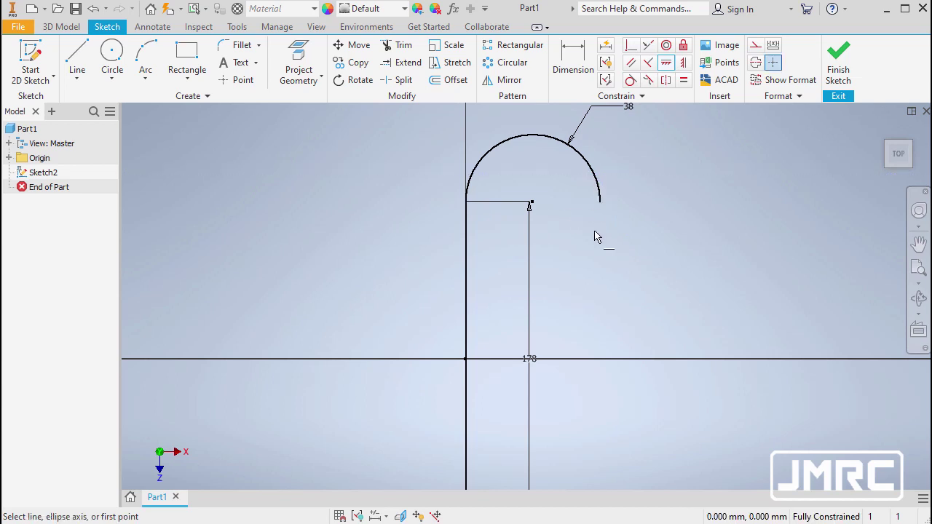
key("Escape")
scroll(594, 231, "down", 5)
scroll(595, 231, "up", 3)
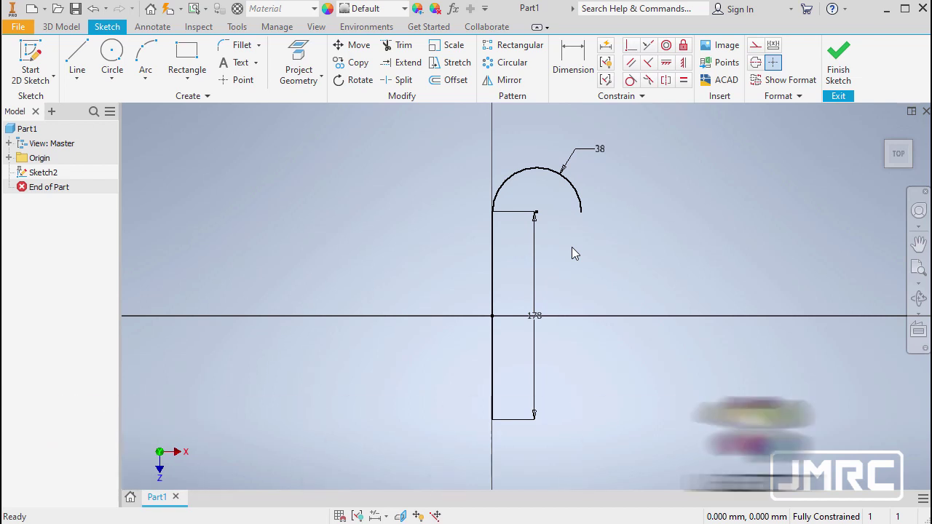
- Sketch a closed slot of two vertical lines joined by tangent arcs right of the rectangle
key("l")
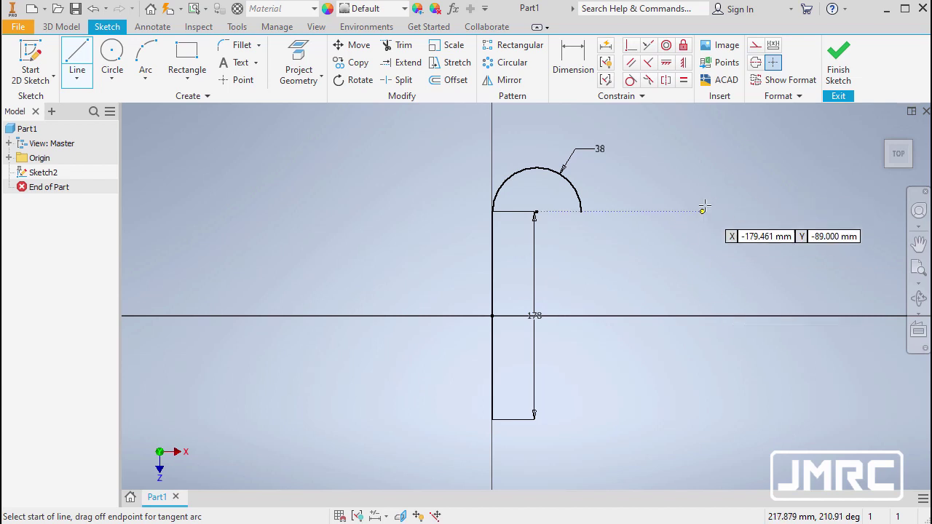
left_click(722, 181)
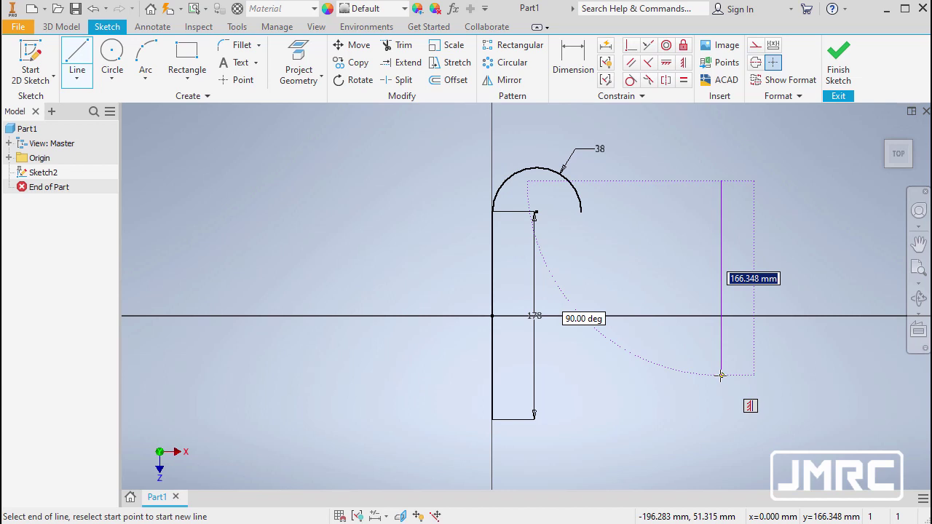
left_click(721, 375)
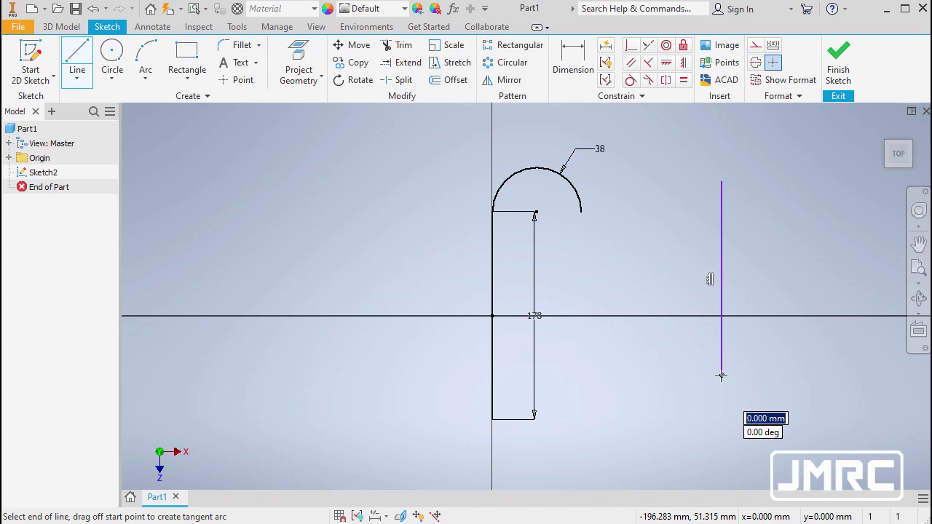
mouse_move(720, 376)
left_mouse_down()
mouse_move(687, 427)
mouse_move(632, 398)
mouse_move(629, 375)
left_mouse_up()
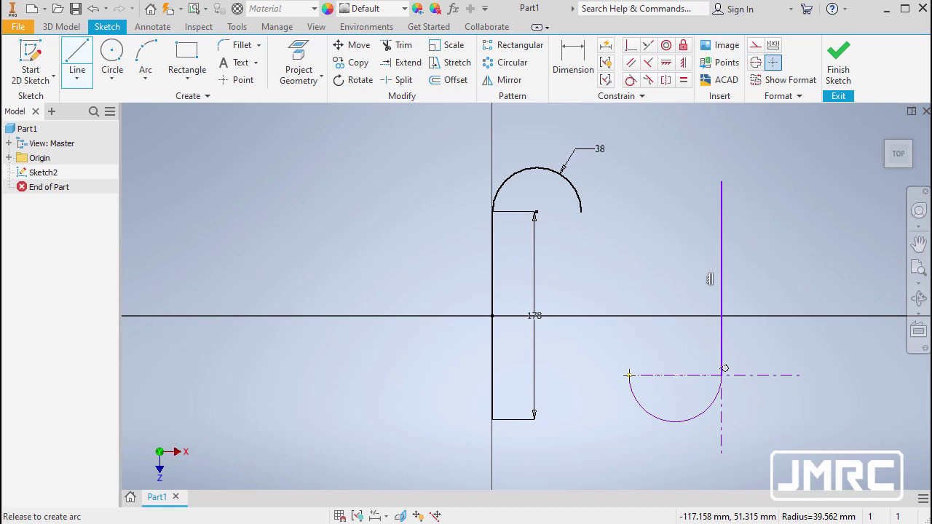
left_click_drag(629, 375, 629, 375)
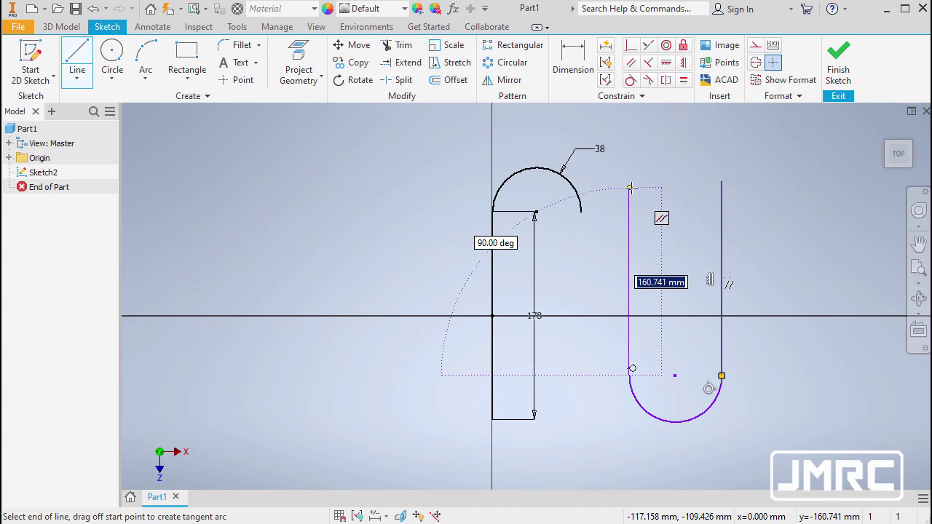
left_click(630, 188)
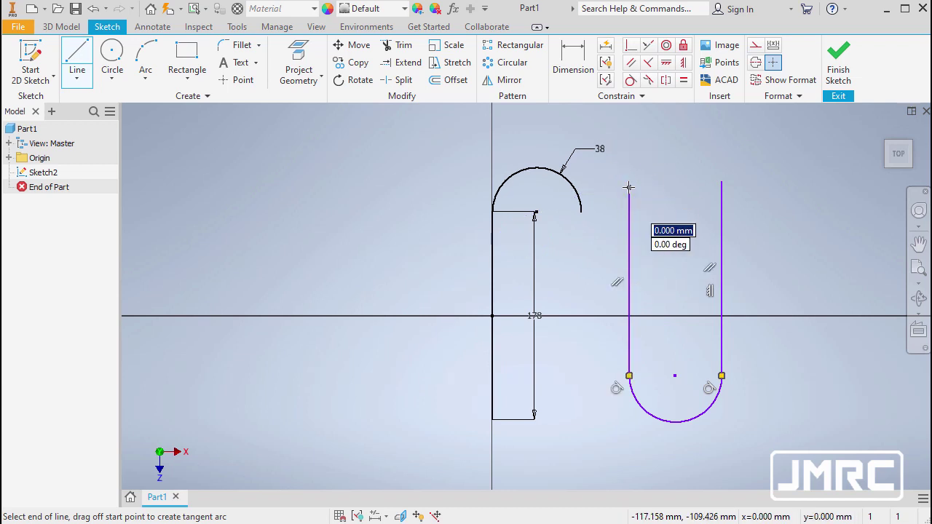
left_click_drag(629, 187, 720, 180)
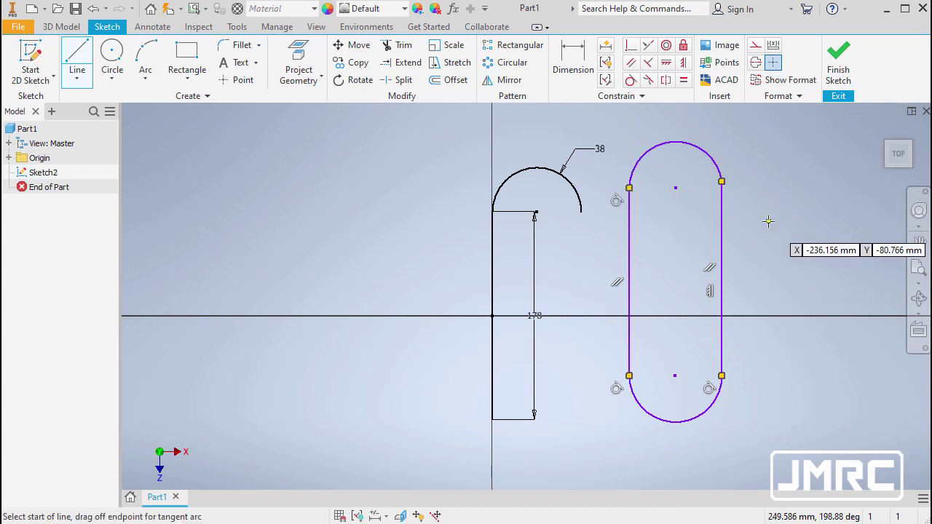
key("Escape")
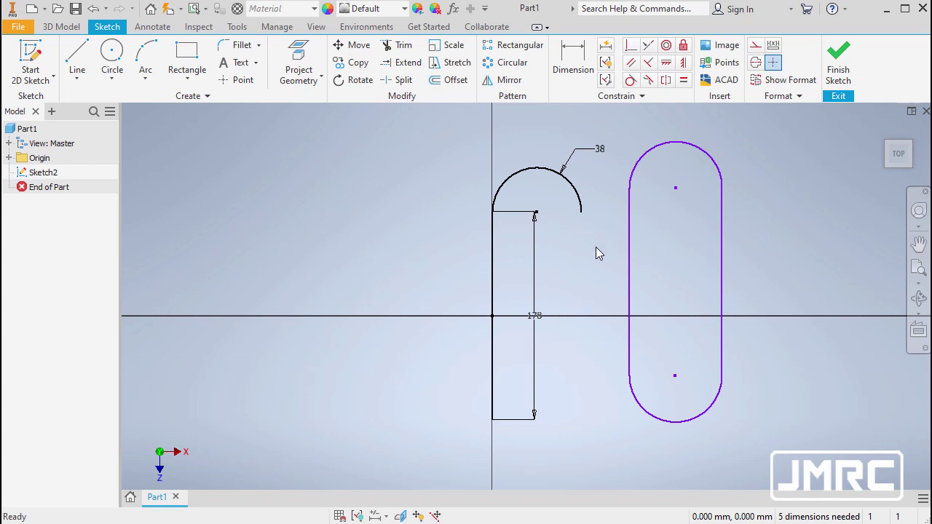
key("l")
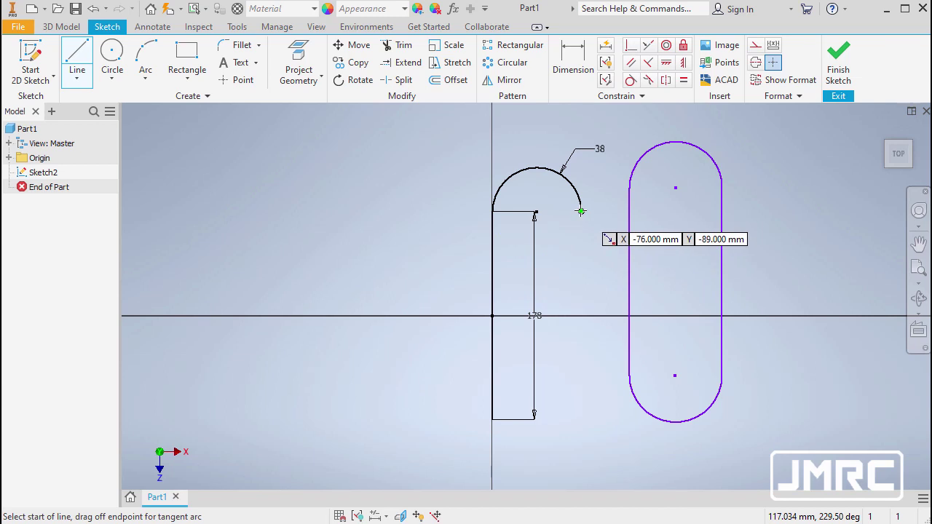
- Add a 178 mm right side with a tangent rounded bottom, then select the extra slot
left_click(580, 211)
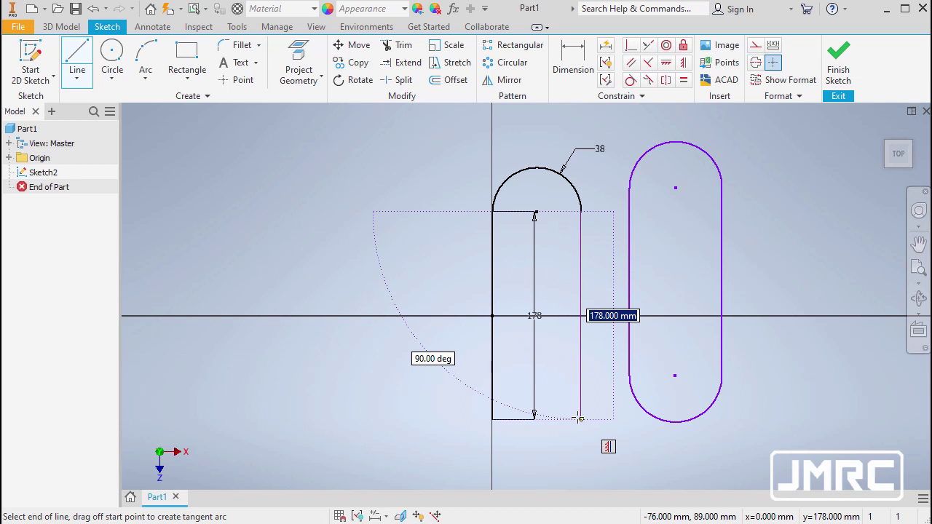
left_click(579, 418)
mouse_move(579, 418)
left_mouse_down()
mouse_move(585, 409)
mouse_move(580, 443)
mouse_move(581, 434)
left_mouse_up()
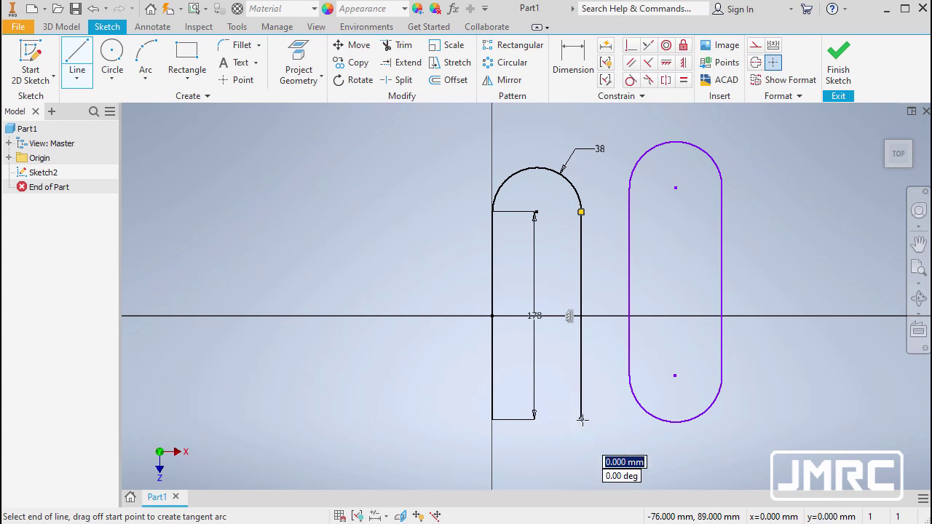
left_click_drag(581, 421, 492, 419)
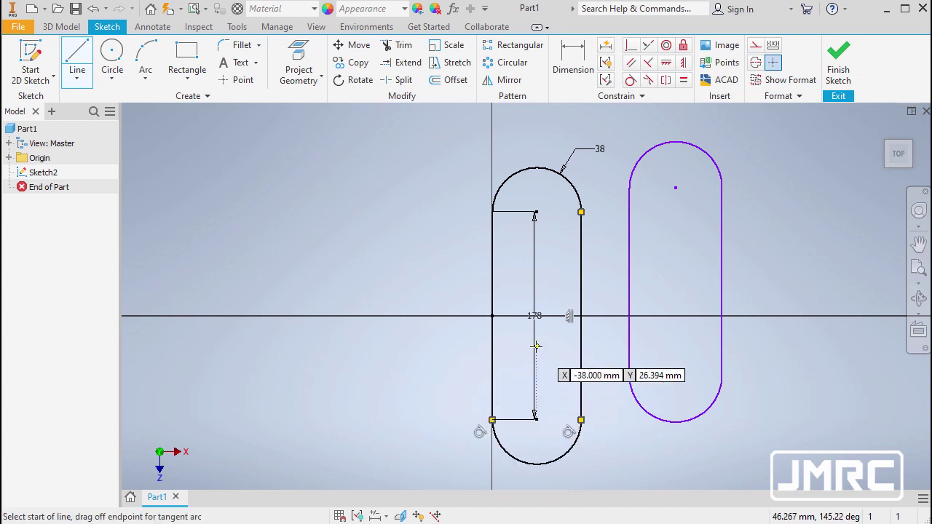
key("Escape")
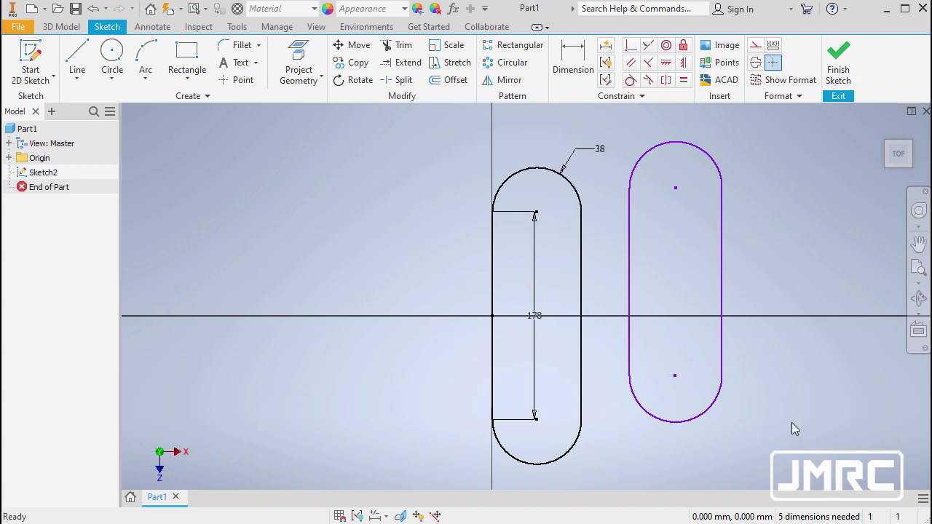
left_click_drag(793, 424, 620, 140)
- Delete the extra slot and move the 178 dimension to the slot's left side
key("Delete")
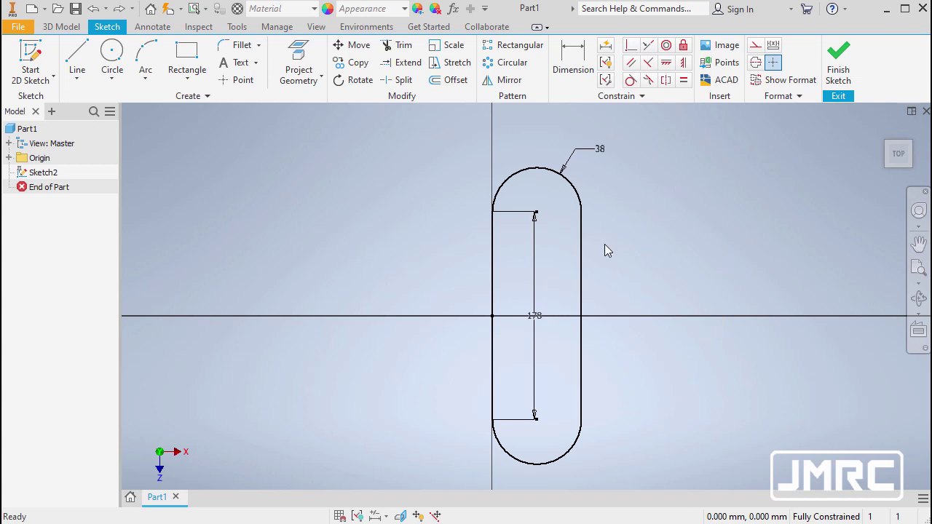
left_click_drag(540, 321, 457, 321)
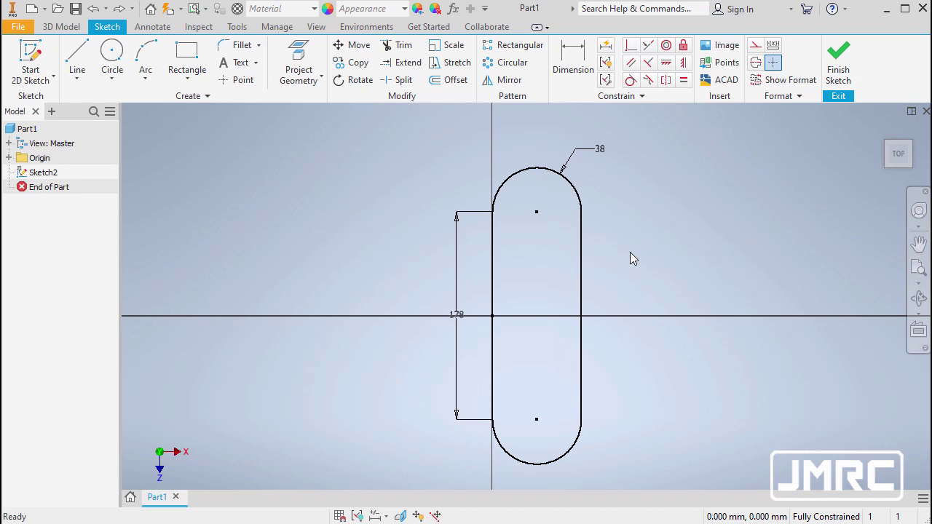
key("c")
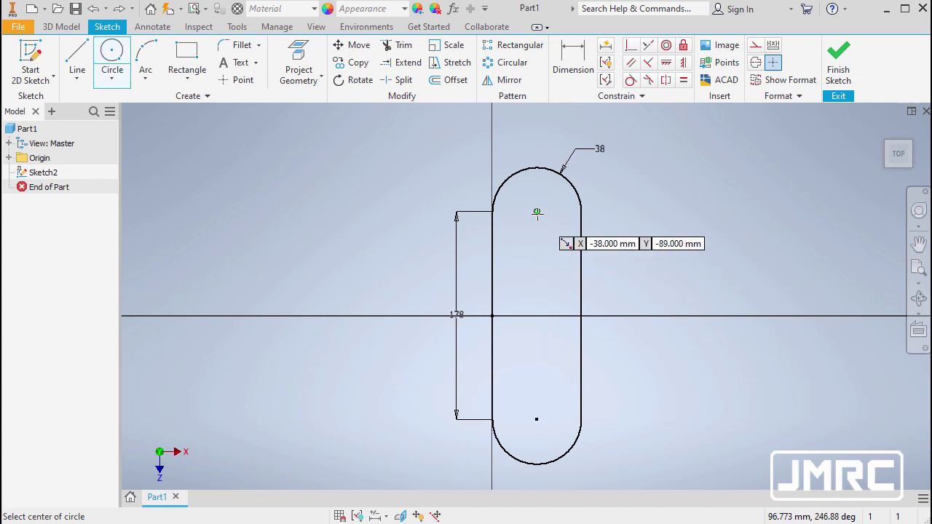
- Draw 38 mm circles centred on the upper and lower slot end arcs
left_click(536, 211)
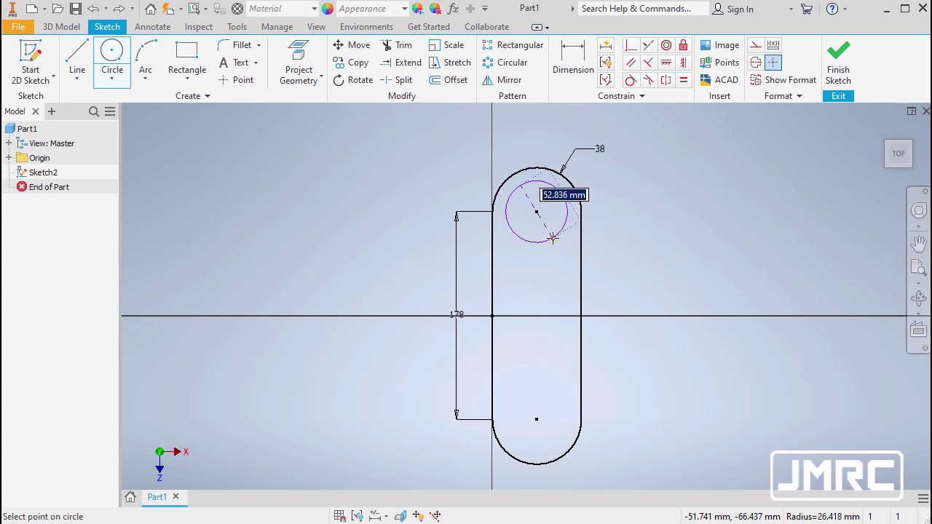
type("38")
key("Return")
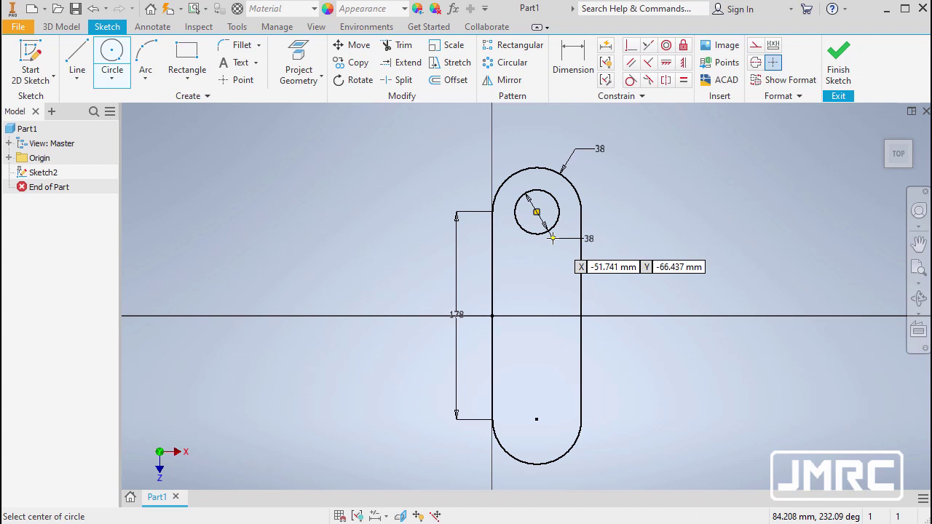
left_click(536, 420)
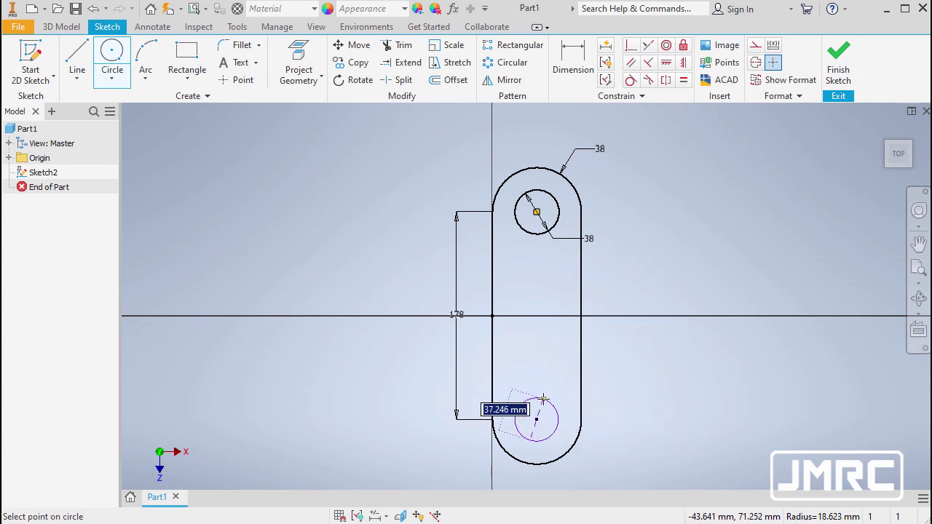
type("38")
key("Return")
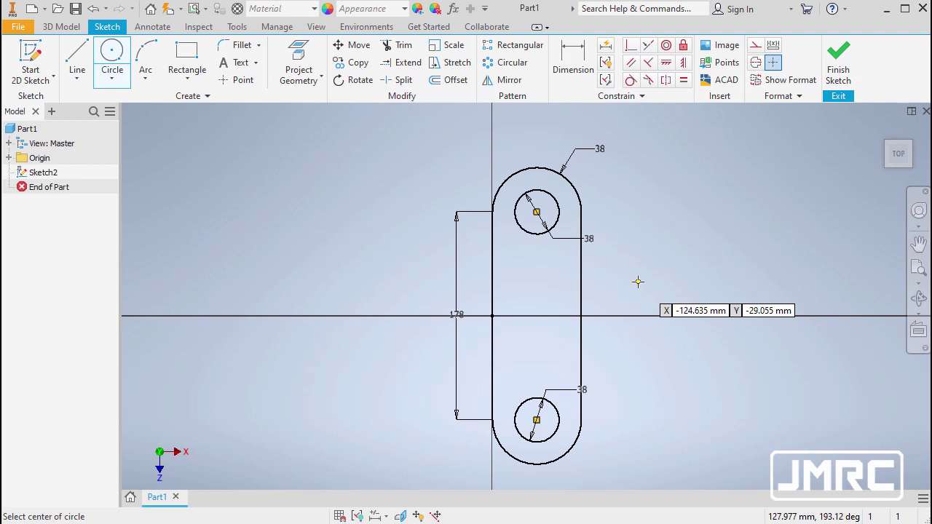
key("e")
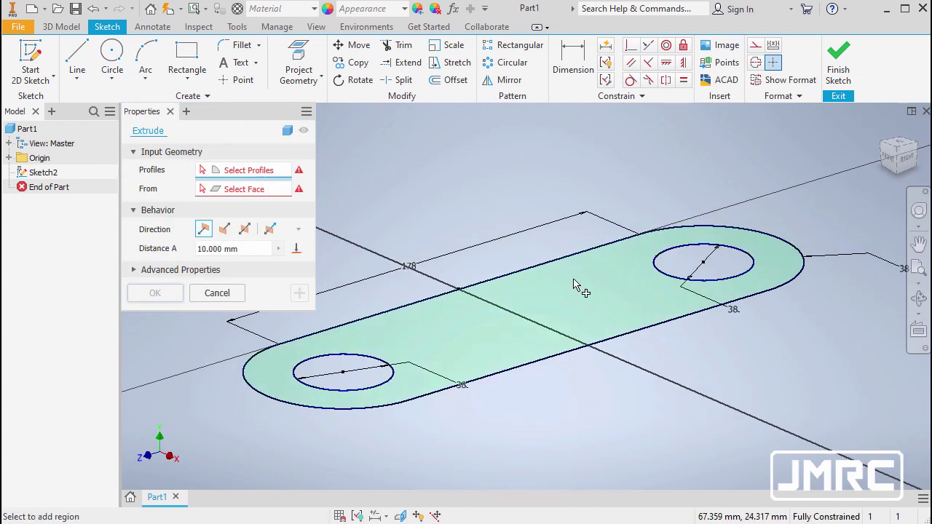
- Extrude the slotted outline upward 26 mm into a solid link with two holes
left_click(574, 285)
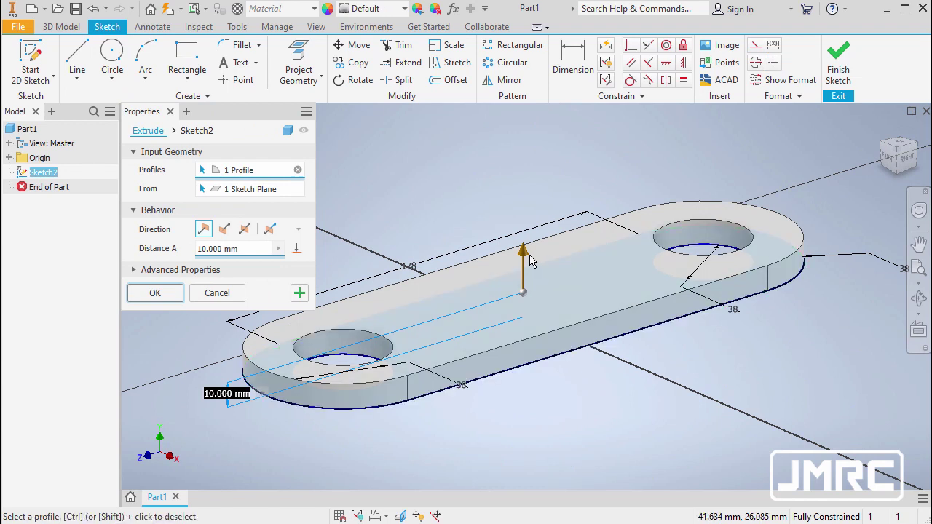
left_click_drag(525, 253, 520, 185)
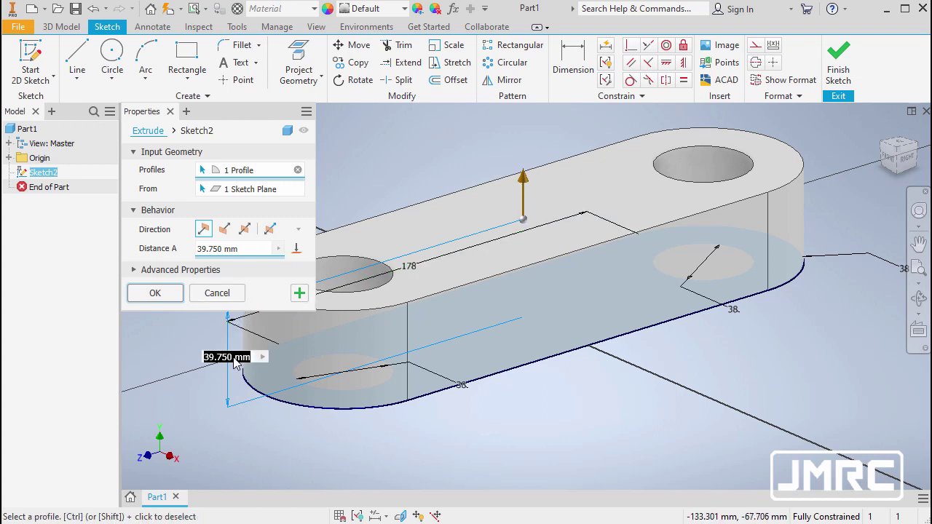
type("26")
key("Return")
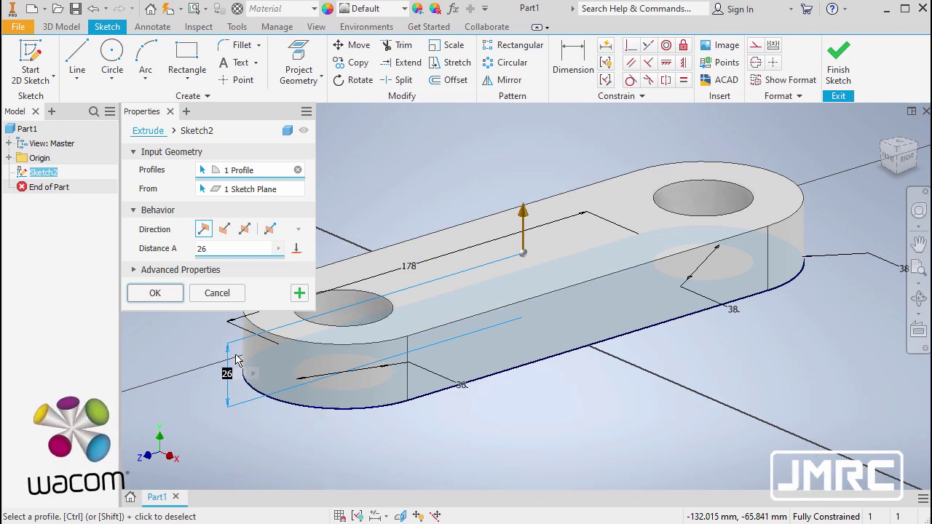
left_click(155, 295)
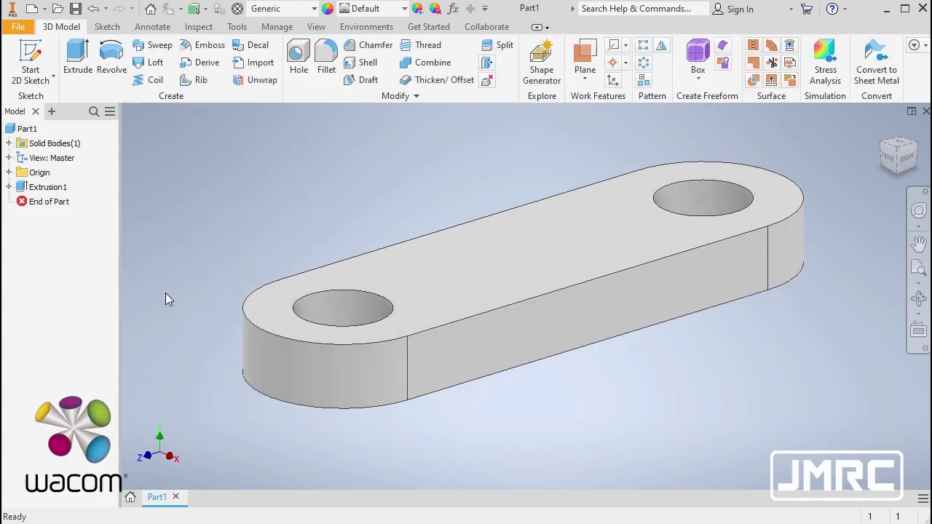
- Reset the plate to its home view and start a new 2D sketch
left_click(881, 128)
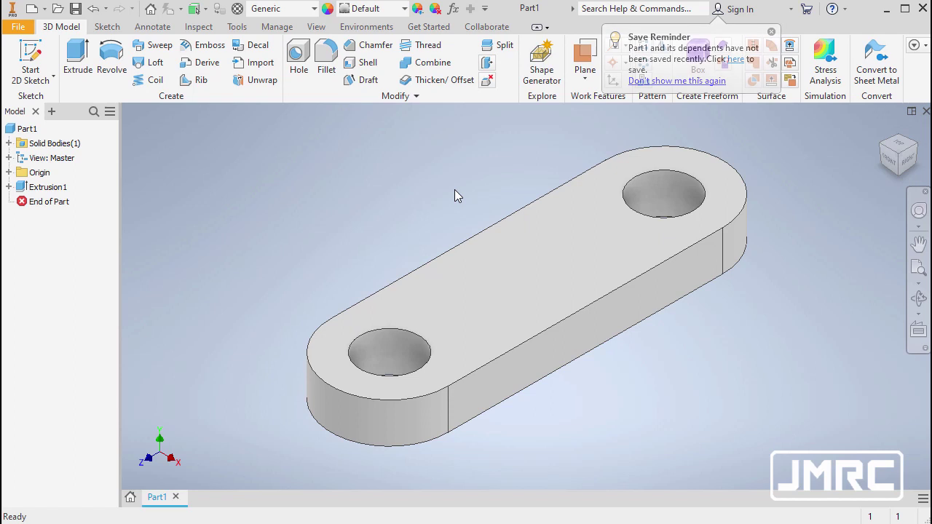
key("s")
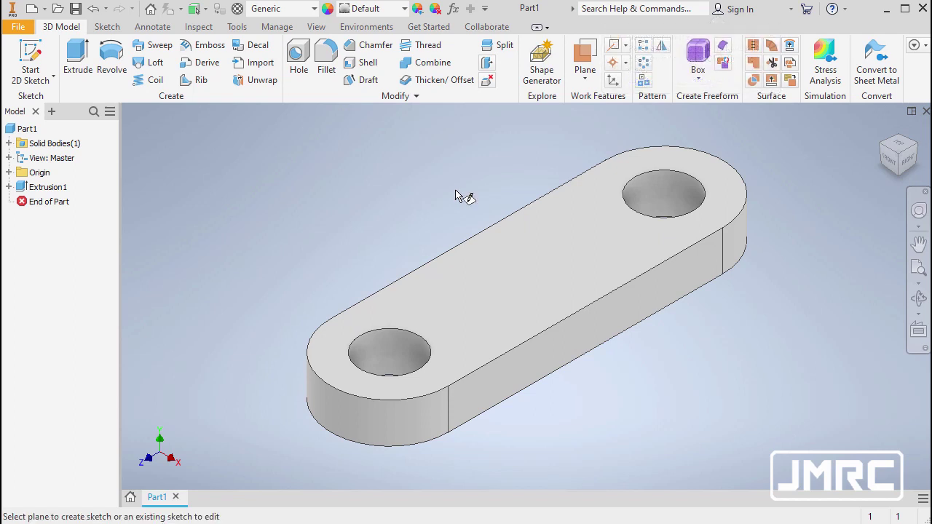
- Sketch on the plate's top face and draw a 57 mm circle around the upper hole
left_click(532, 263)
key("c")
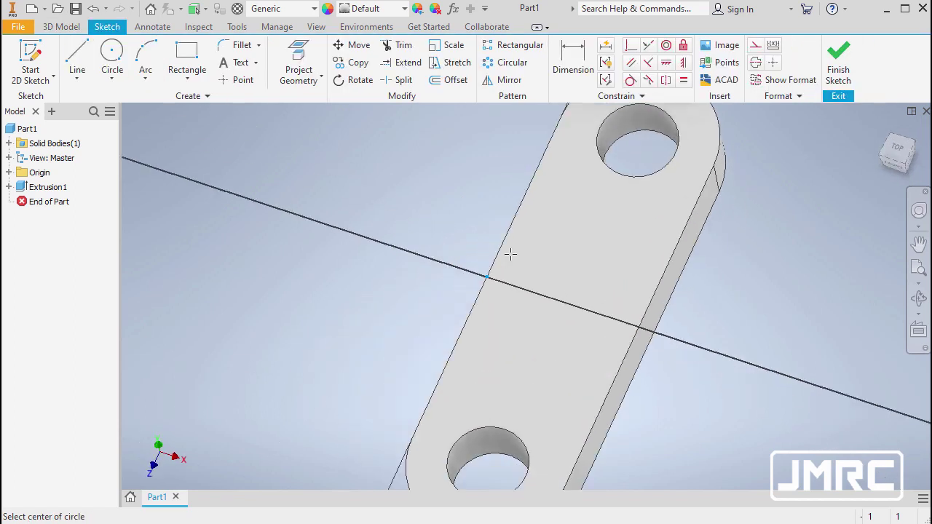
middle_click_drag(605, 200, 522, 301)
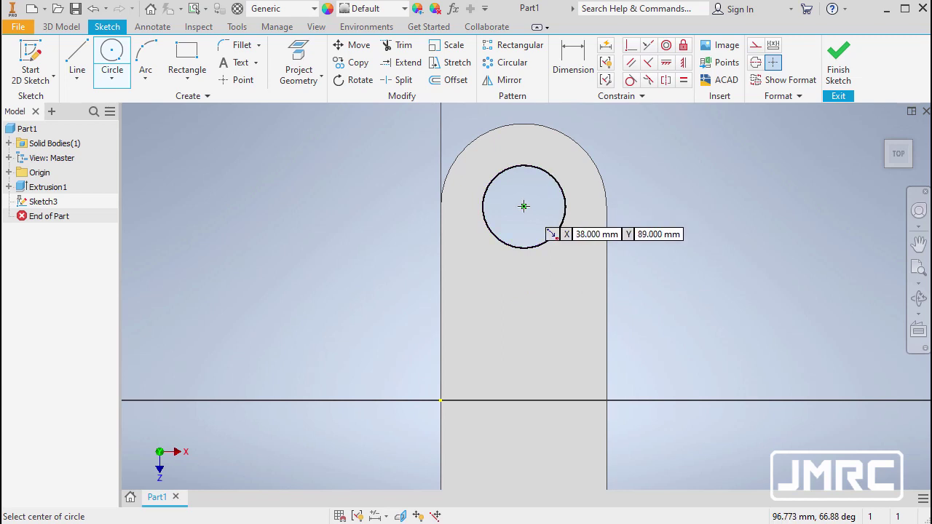
left_click(524, 206)
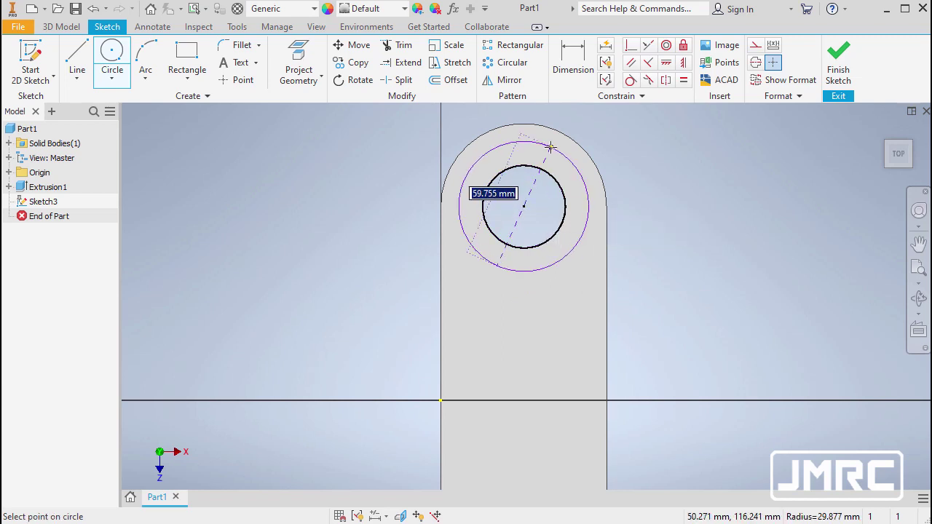
type("57")
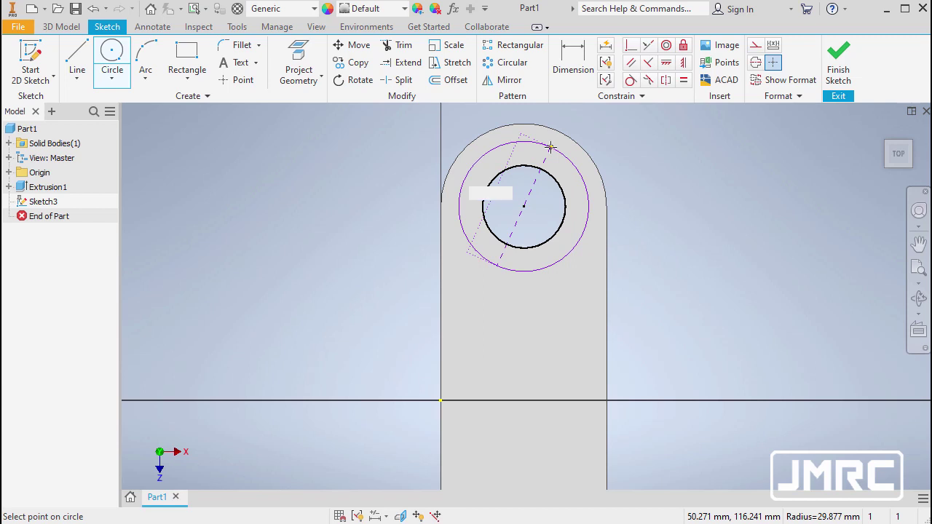
key("Return")
- Add a second 57 mm circle centred on the lower hole
middle_click_drag(575, 357, 510, 333)
scroll(514, 333, "down", 3)
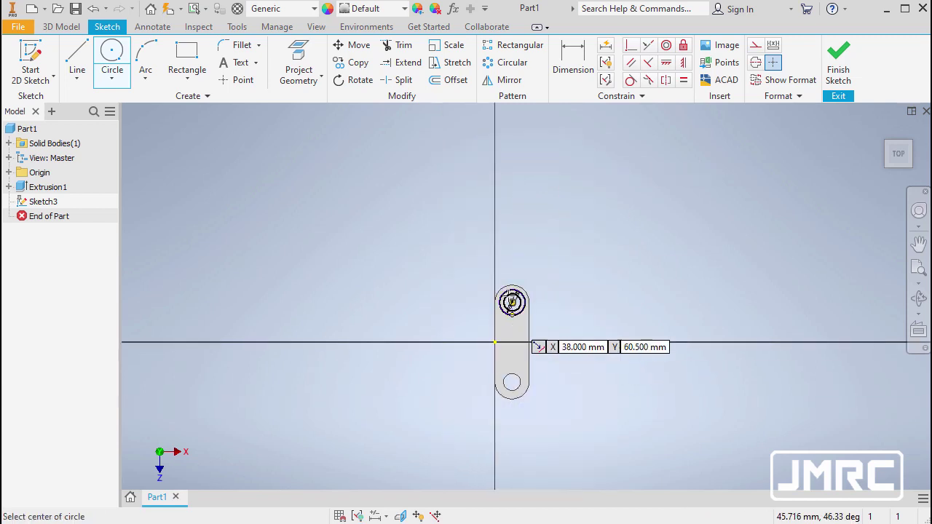
scroll(510, 260, "up", 1)
middle_click_drag(510, 259, 501, 251)
scroll(501, 302, "down", 3)
scroll(501, 313, "up", 6)
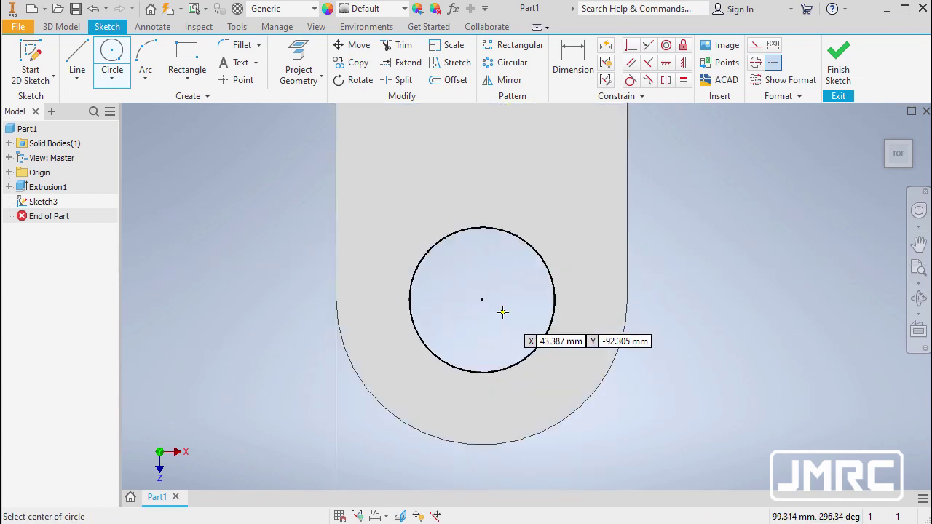
left_click(482, 300)
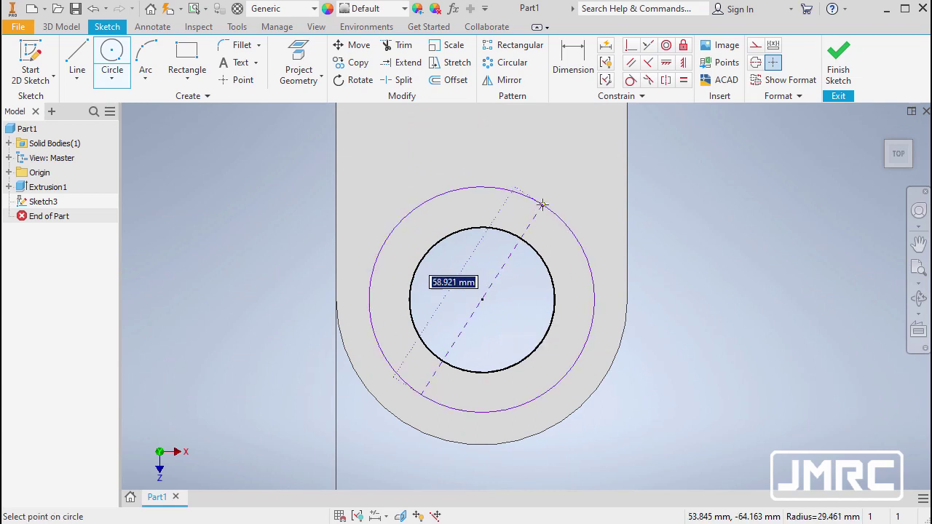
type("57")
key("Return")
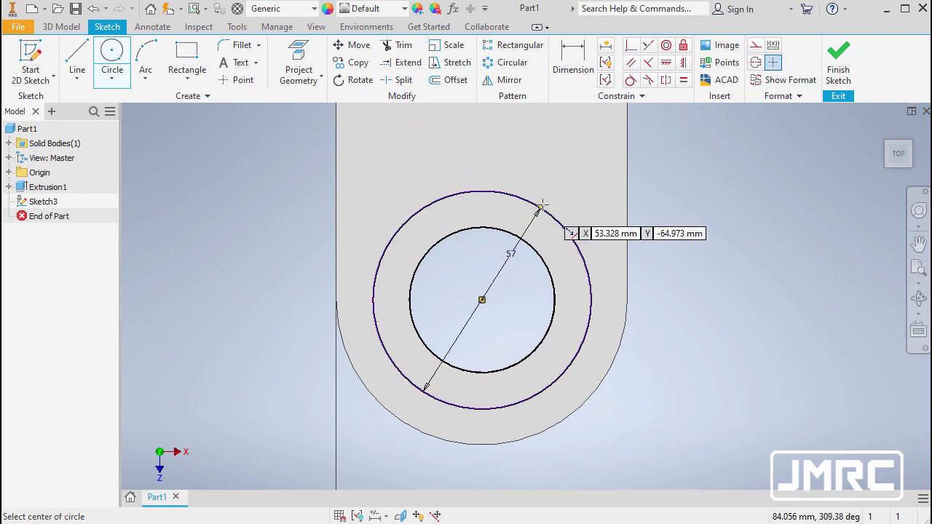
scroll(437, 254, "down", 5)
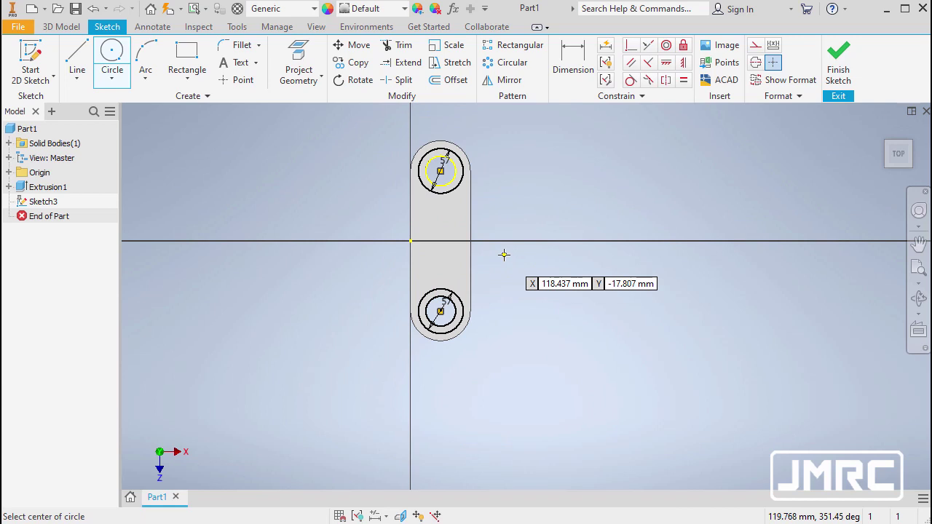
key("e")
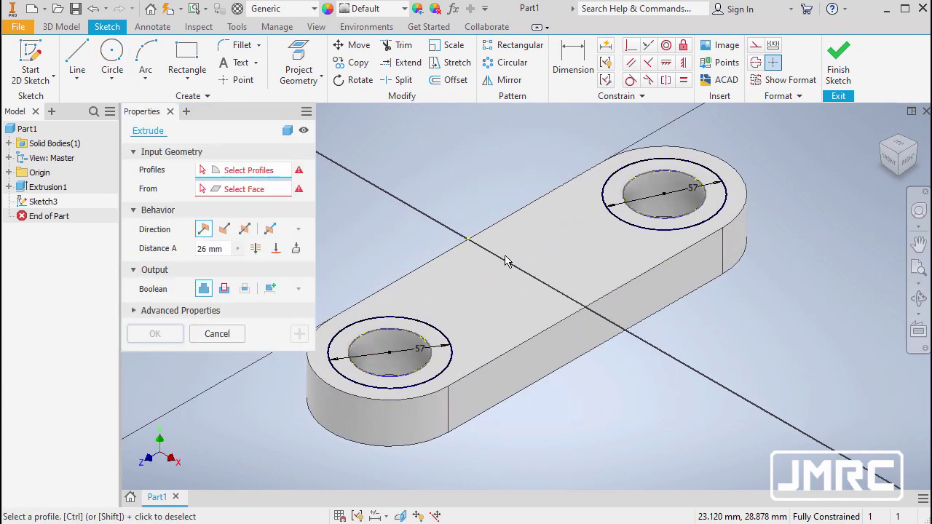
- Select both 57 mm ring profiles, direct the extrusion down into the plate, and enter 1 mm
left_click(443, 336)
left_click(652, 188)
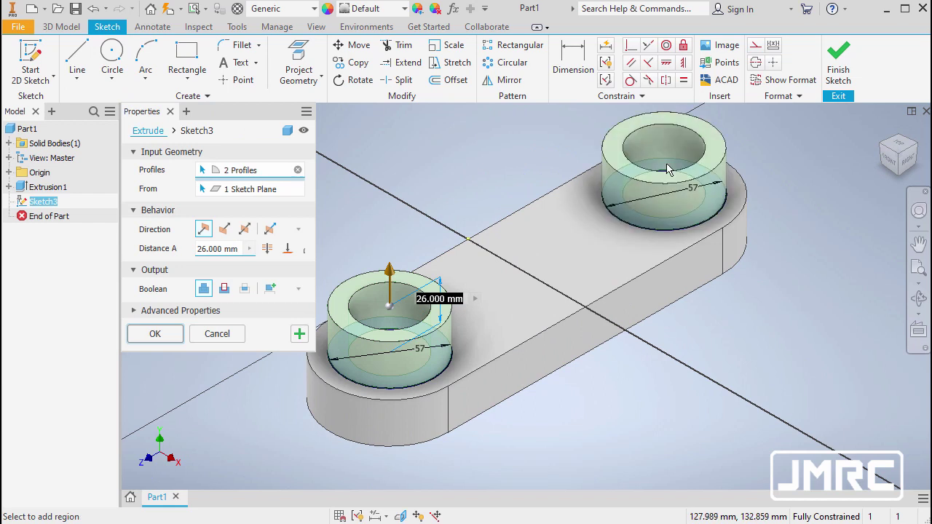
left_click_drag(393, 278, 394, 312)
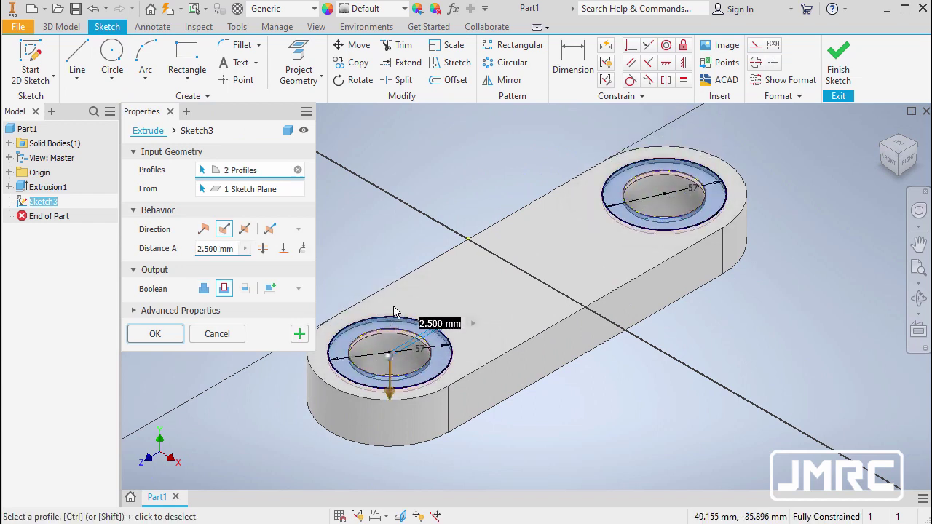
double_click(231, 249)
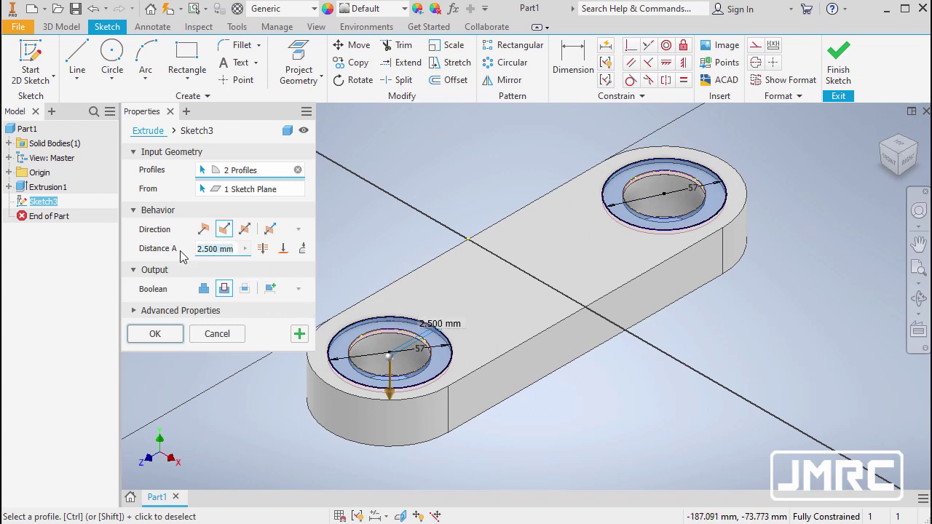
type("1")
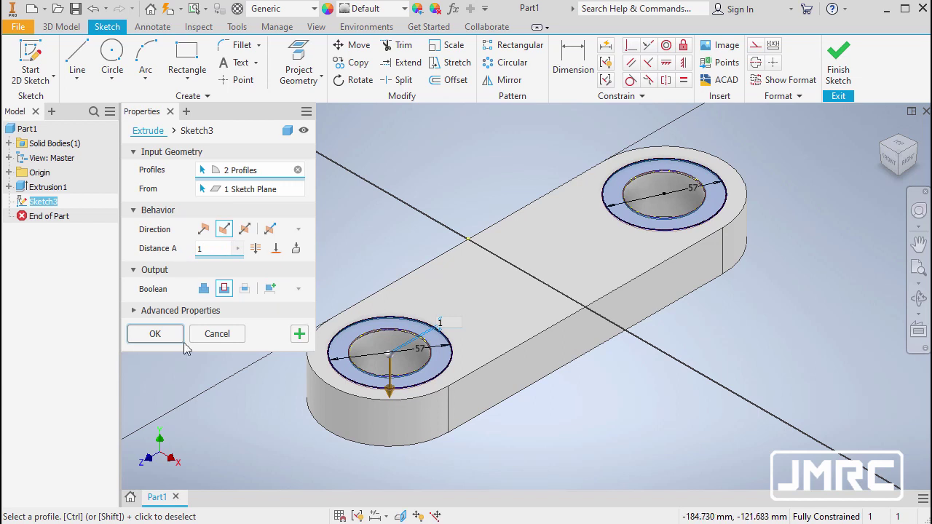